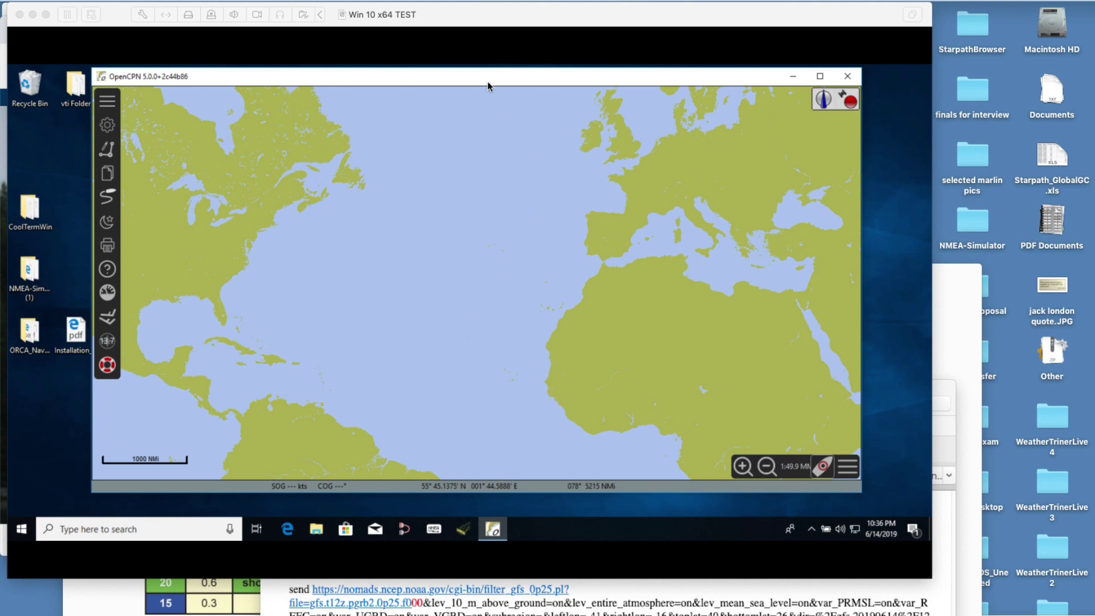
Step: Nudge the OpenCPN window slightly and bring the blog post in Chrome to the front
left_click_drag(486, 84, 478, 91)
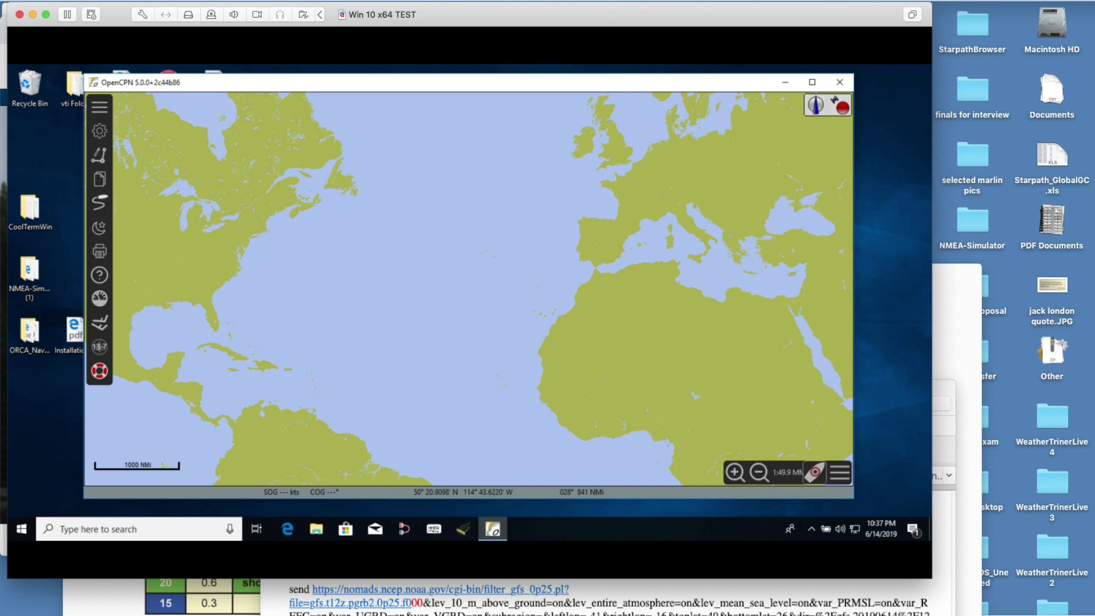
key("super+Tab")
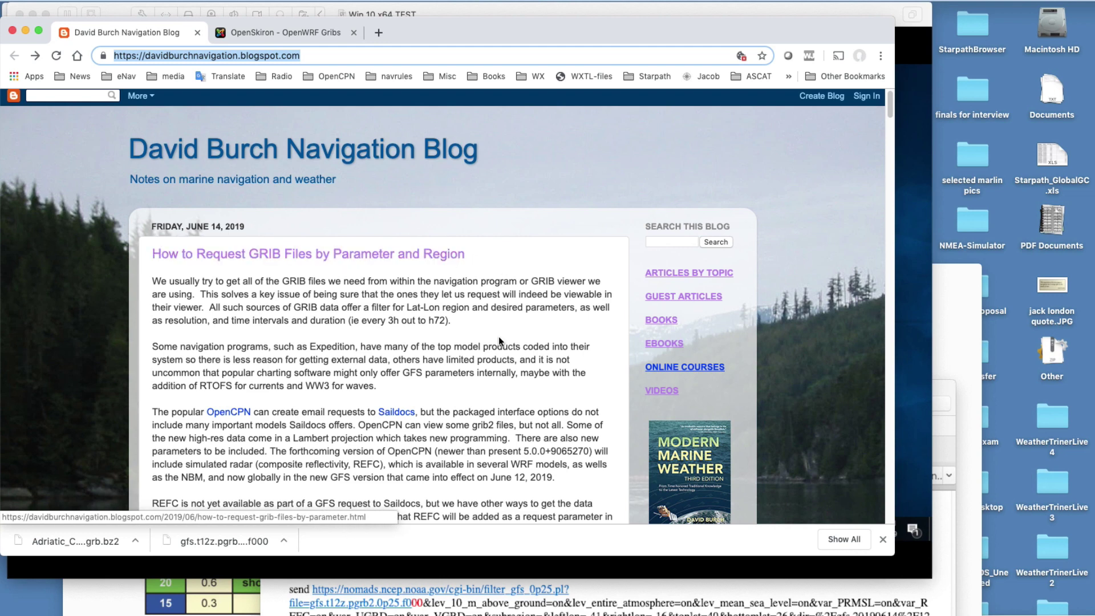
Step: Scroll the GRIB request post down to Step 7's NOMADS filter URL and Saildocs send messages
scroll(474, 401, "down", 5)
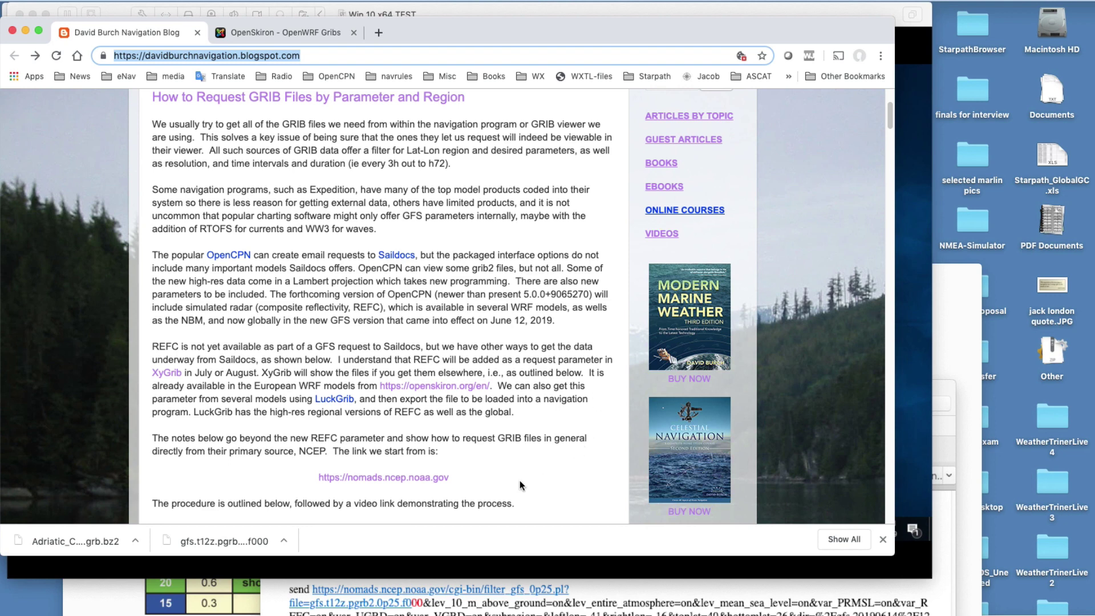
scroll(496, 304, "down", 1)
scroll(496, 304, "down", 6)
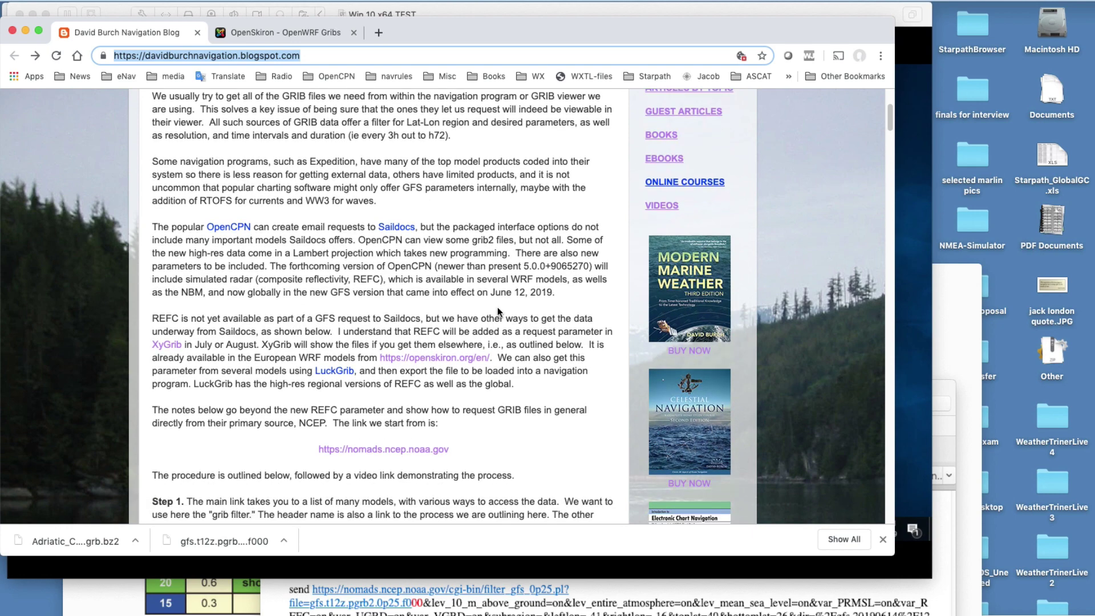
scroll(516, 337, "down", 5)
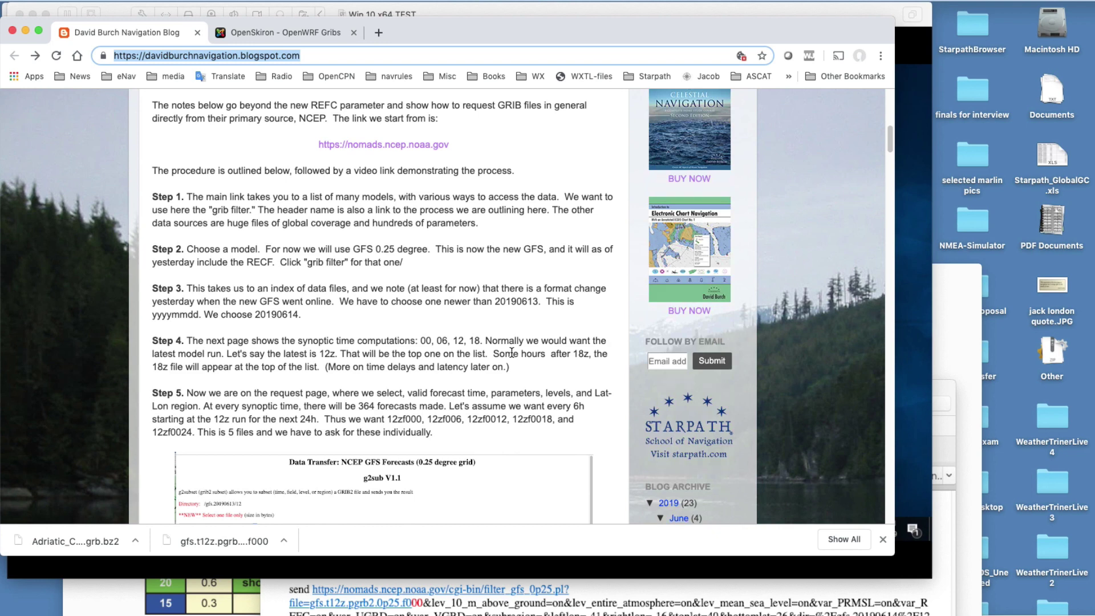
scroll(511, 352, "down", 4)
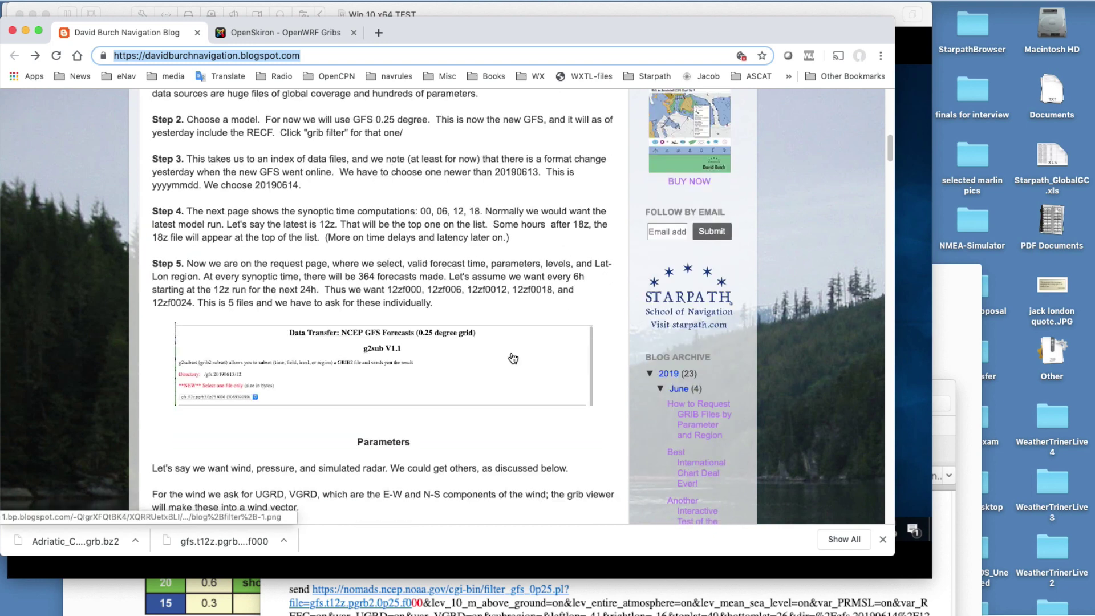
scroll(513, 358, "down", 6)
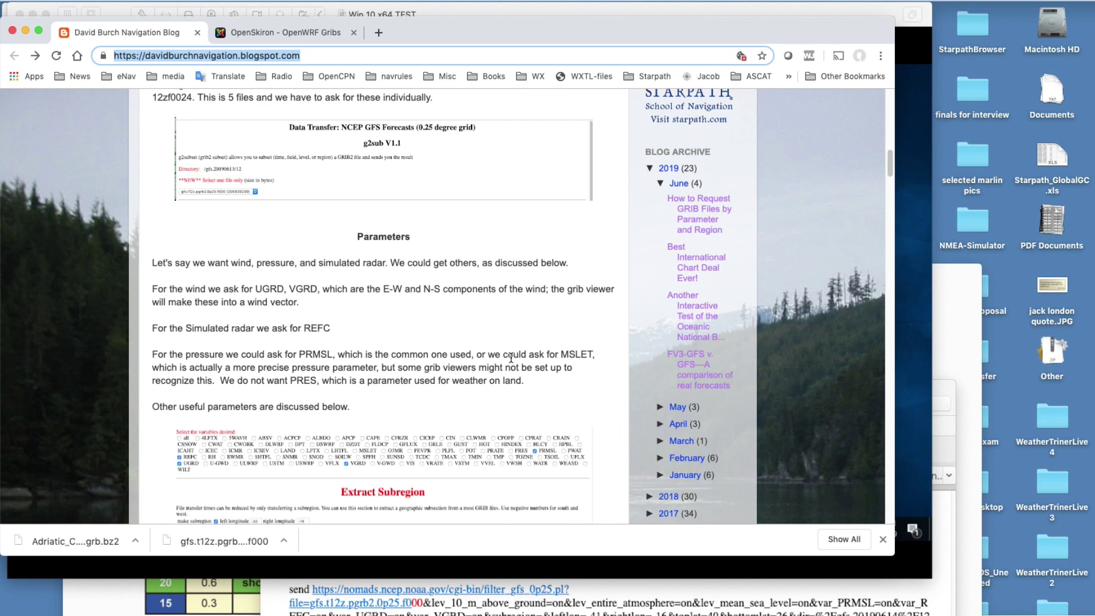
scroll(511, 357, "down", 1)
scroll(510, 357, "down", 8)
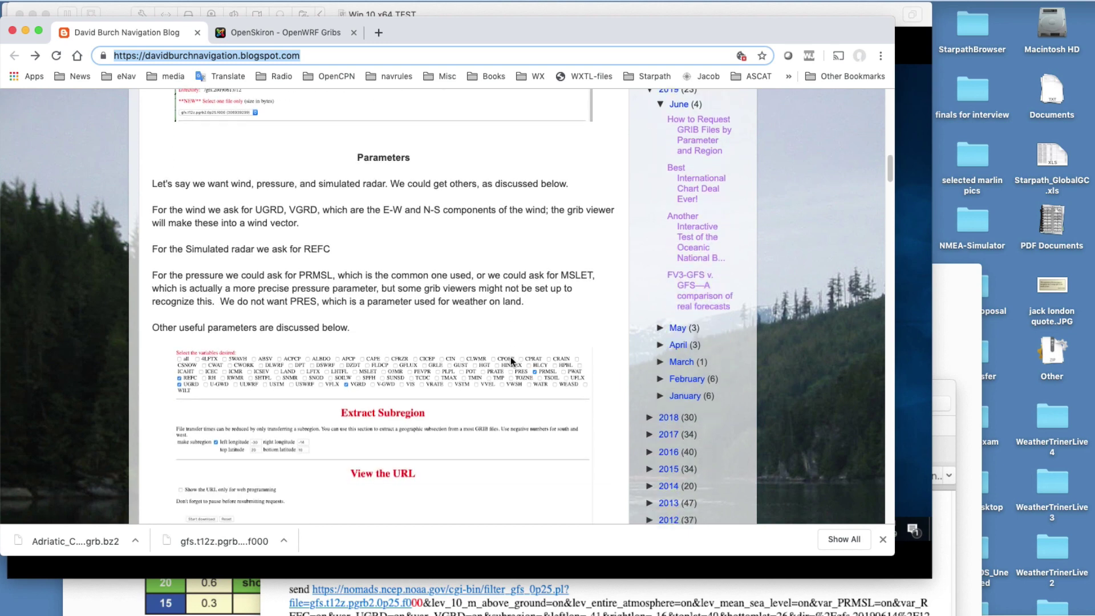
scroll(511, 361, "down", 10)
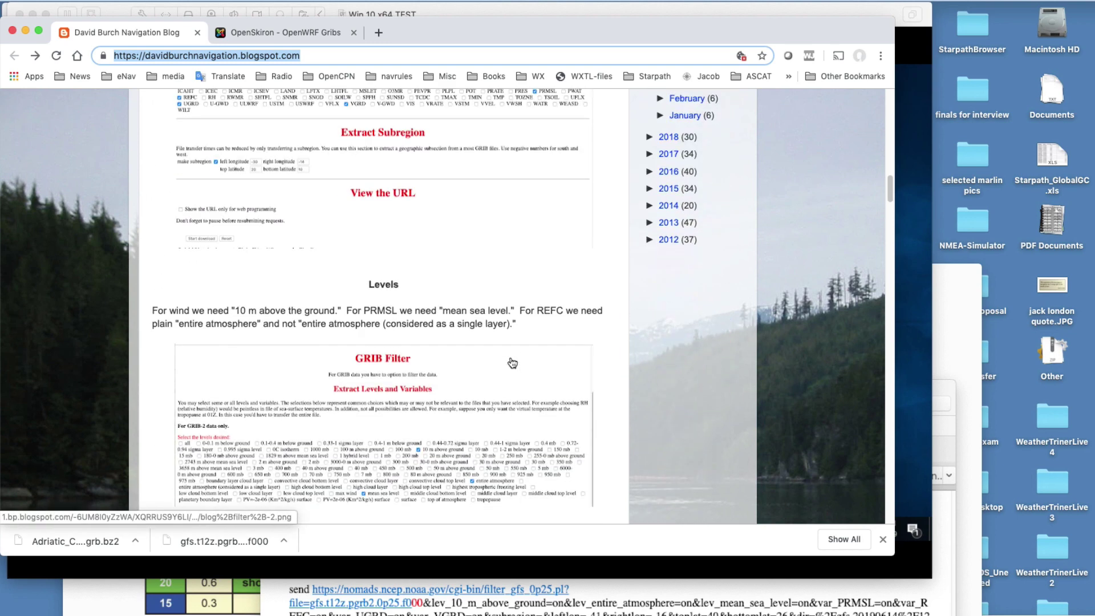
scroll(511, 362, "down", 5)
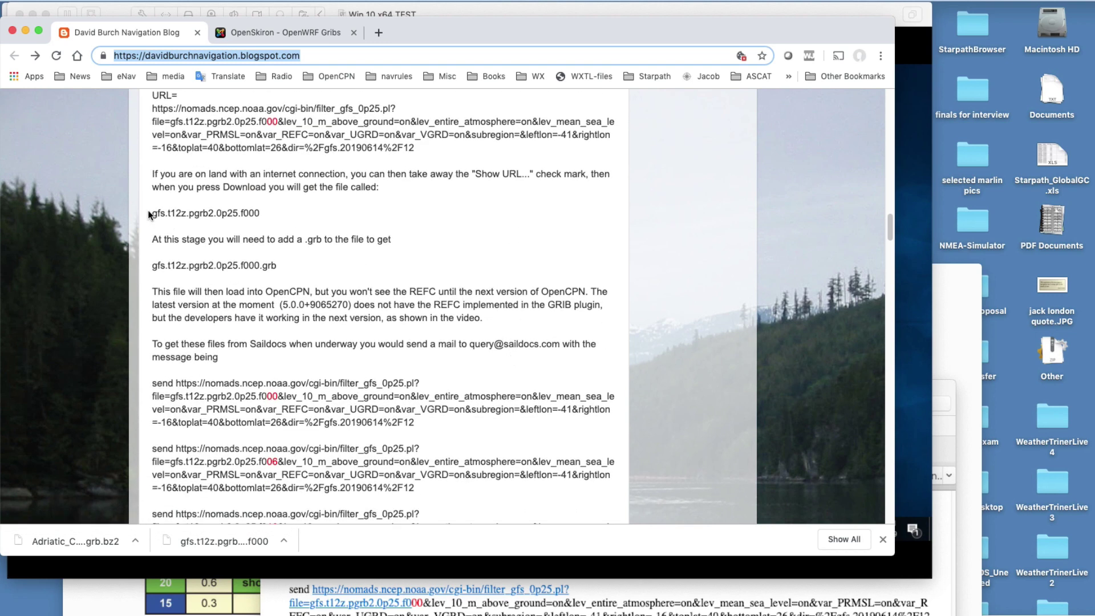
Step: Highlight the 12 run hour within the file name gfs.t12z.pgrb2.0p25.f000
left_click_drag(151, 213, 260, 214)
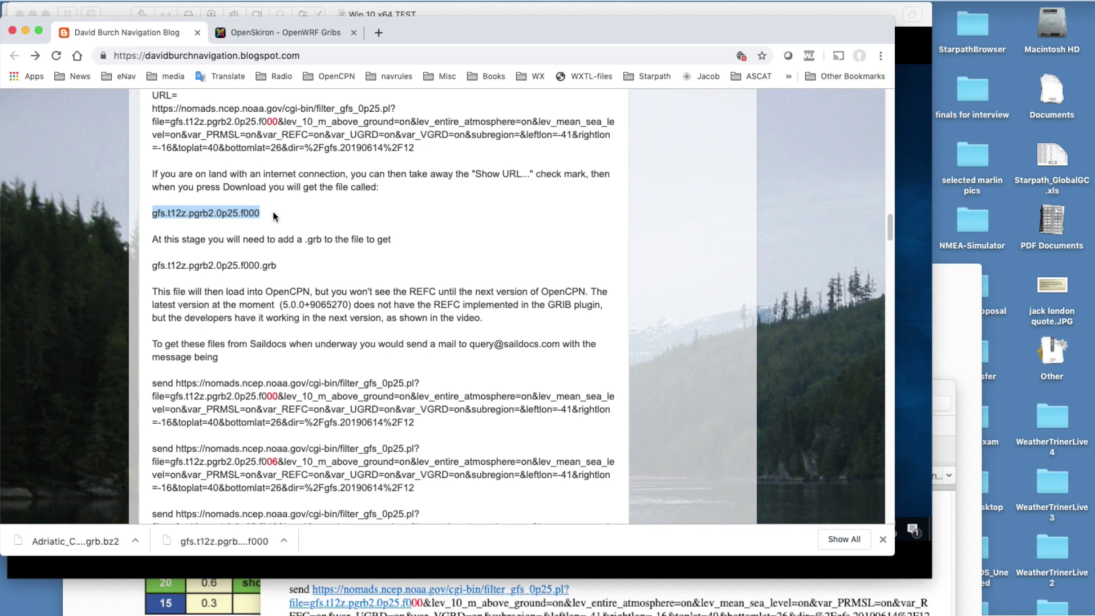
left_click(265, 217)
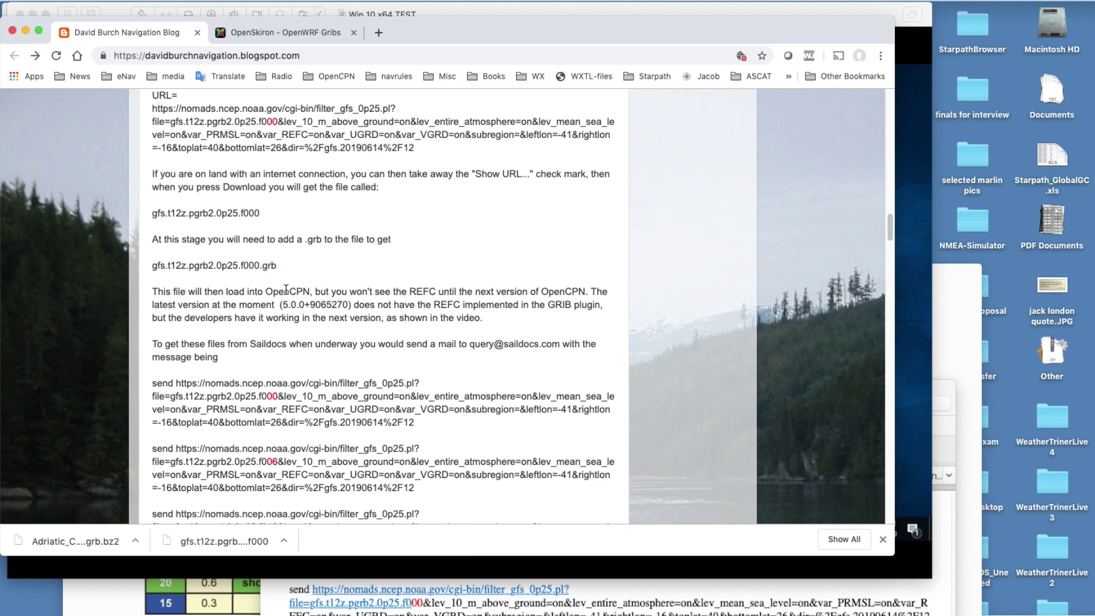
double_click(248, 213)
left_click(298, 222)
left_click_drag(244, 215, 226, 214)
left_click(283, 213)
left_click_drag(154, 216, 330, 221)
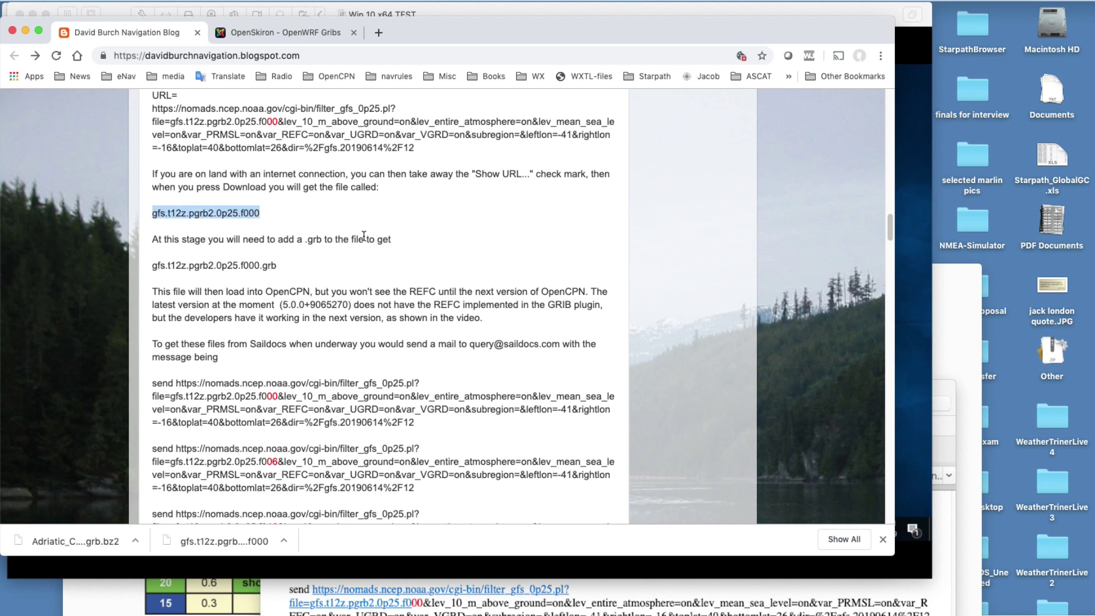
left_click(305, 217)
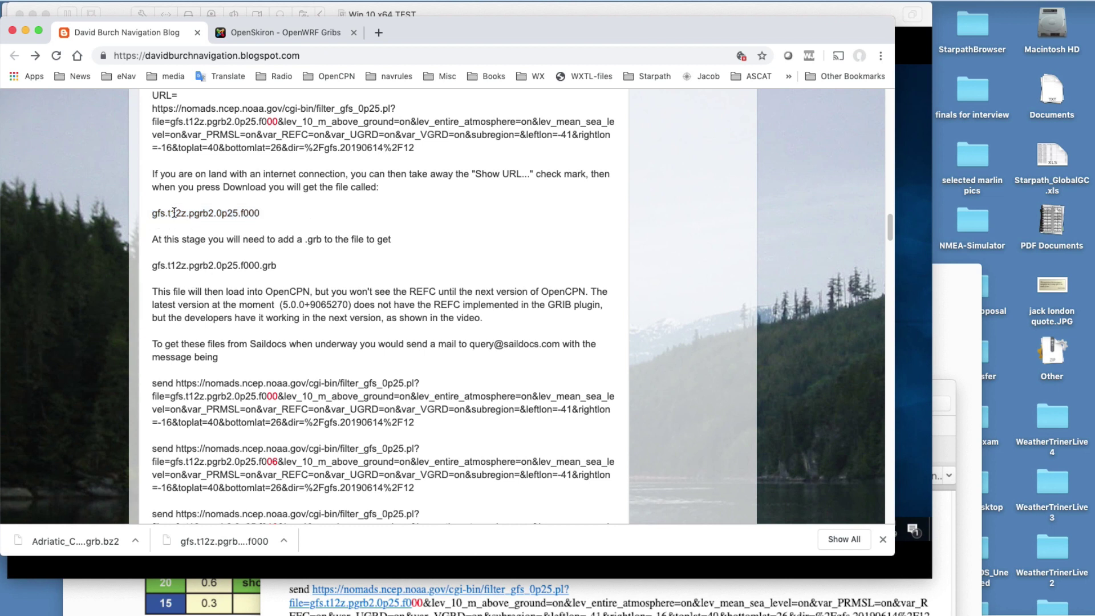
left_click_drag(171, 212, 184, 212)
Step: Reload the blog post from its footer
scroll(375, 288, "down", 3)
scroll(376, 288, "down", 3)
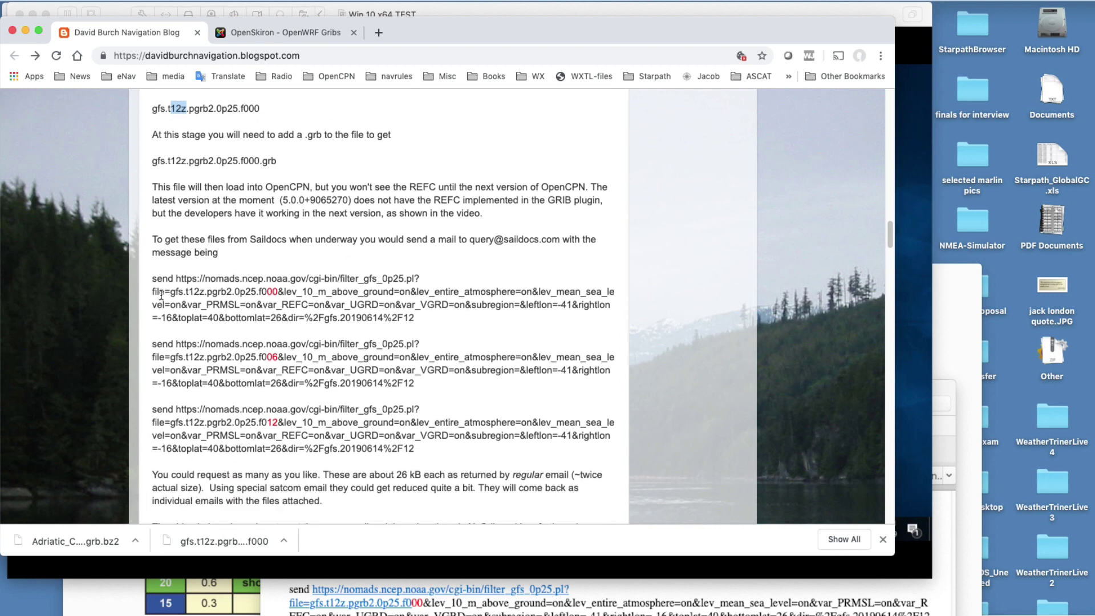
scroll(431, 318, "down", 15)
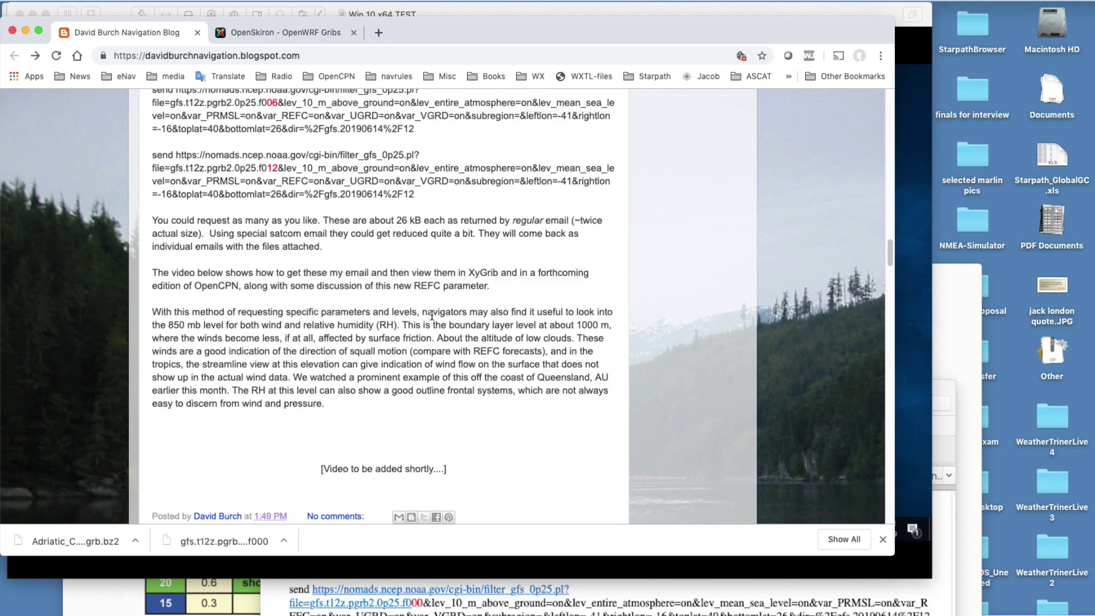
scroll(502, 254, "up", 1)
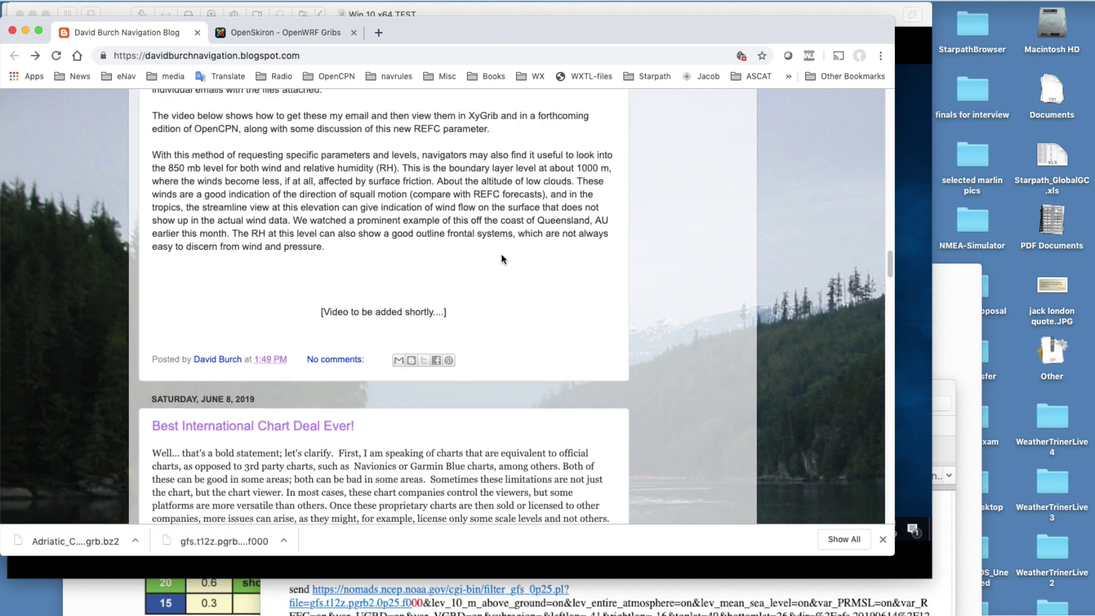
left_click(57, 56)
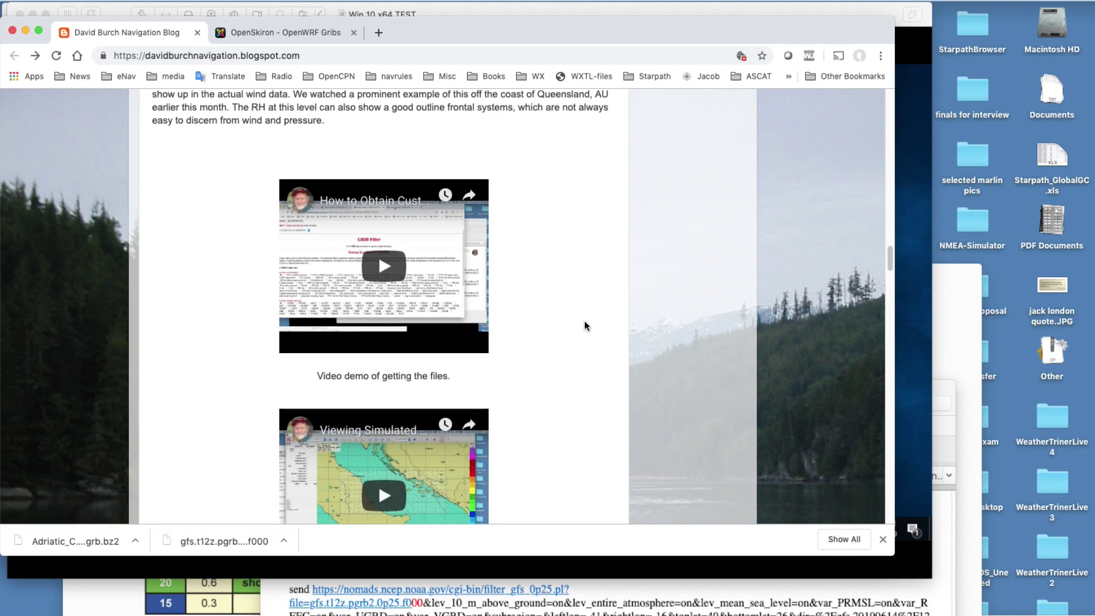
Step: Scroll to the two embedded YouTube demos and move the browser window aside
scroll(584, 326, "up", 3)
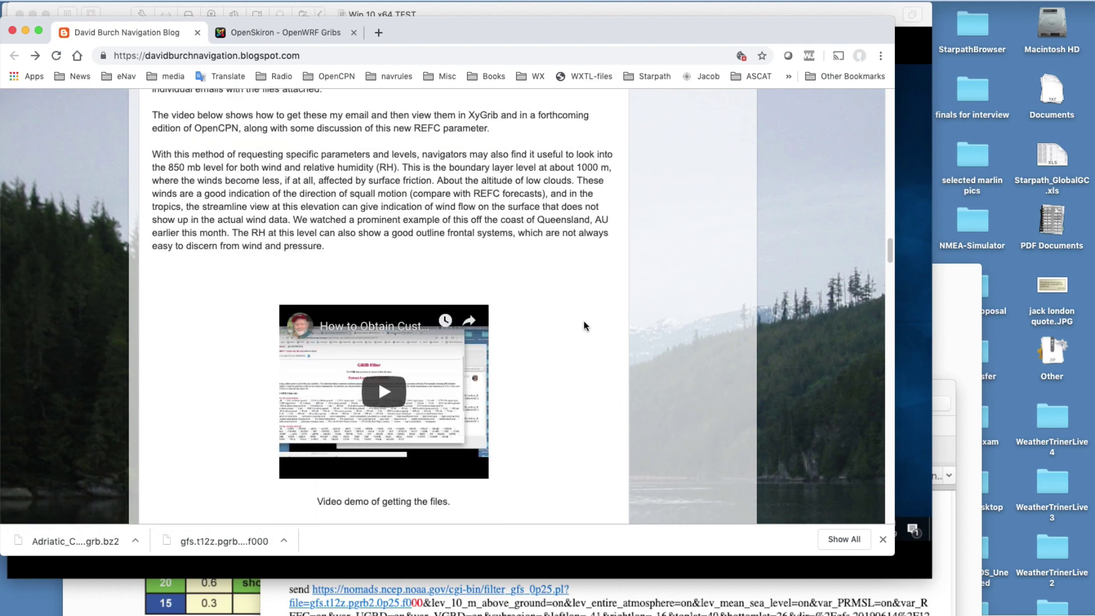
scroll(584, 322, "down", 2)
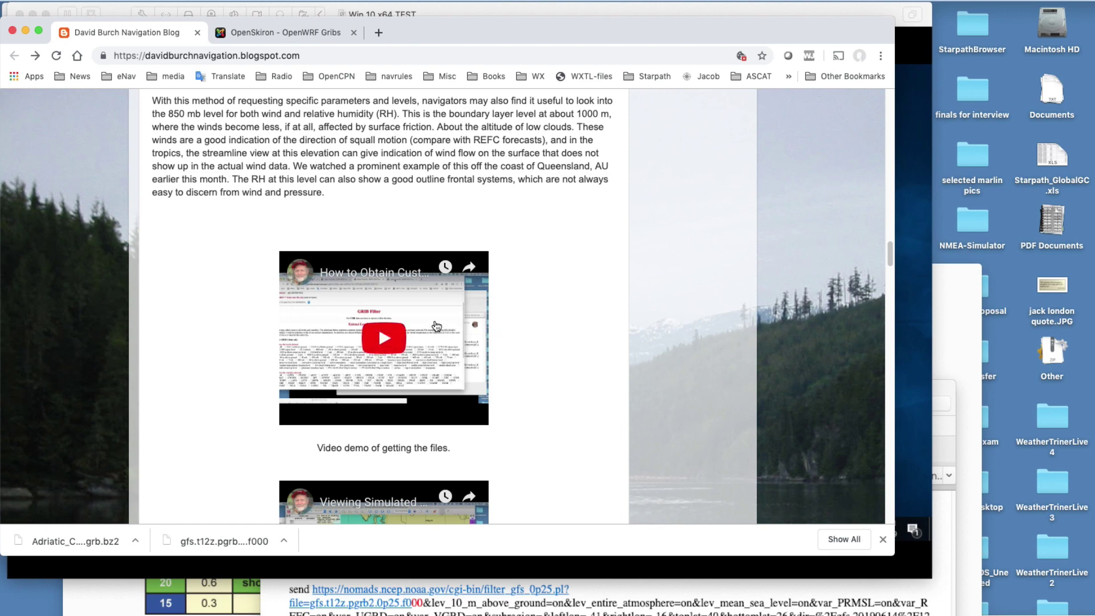
scroll(534, 279, "down", 8)
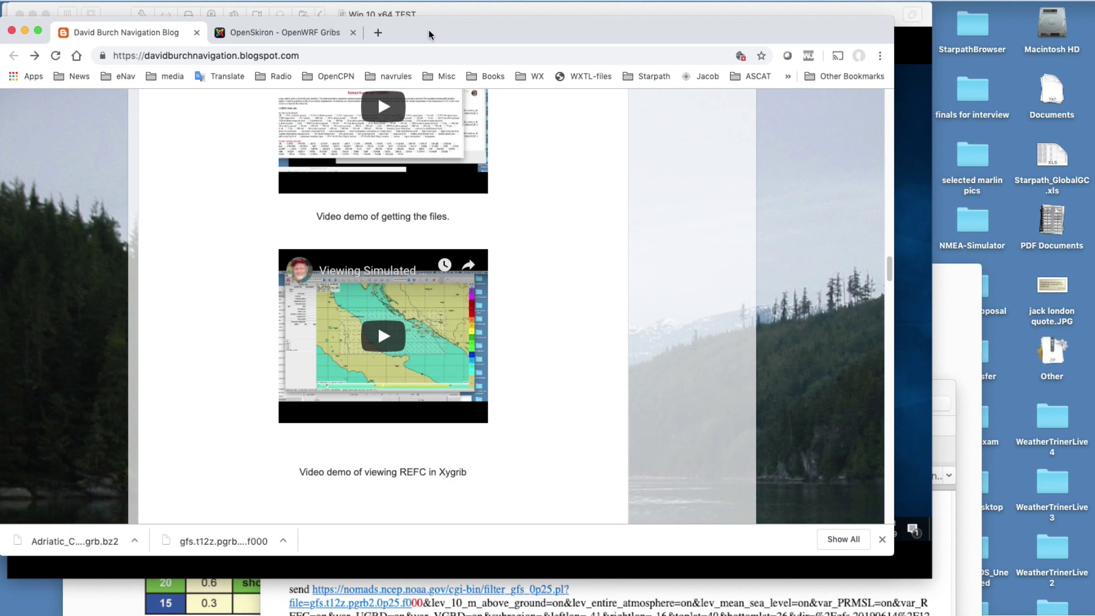
left_click_drag(429, 33, 435, 613)
Step: Position the Saildocs request image, then place the sample reply with its f012 attachment over it
left_click(435, 604)
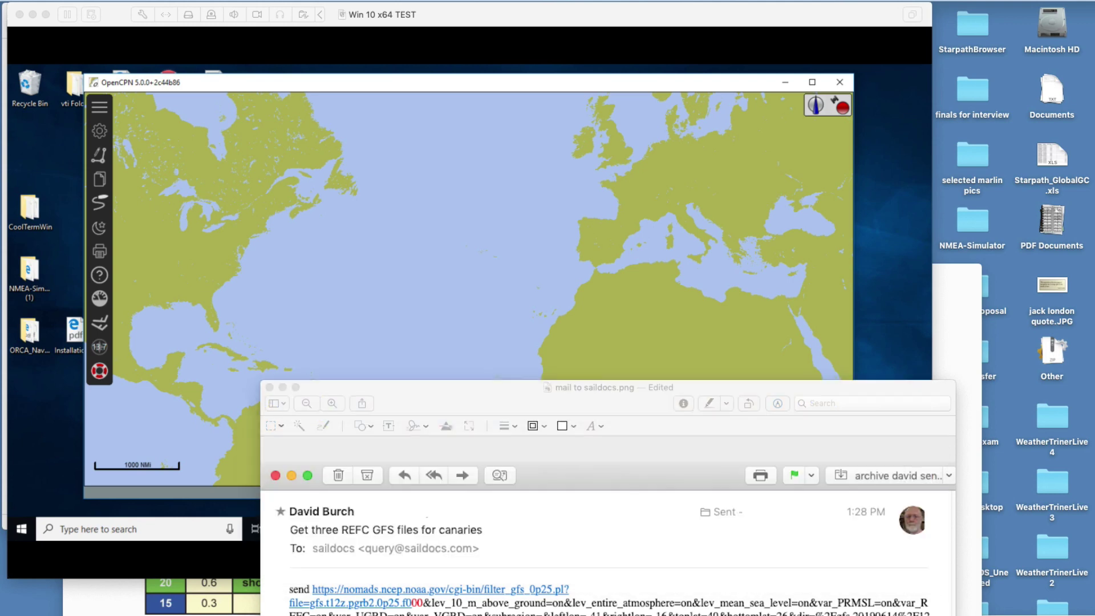
left_click_drag(481, 392, 369, 148)
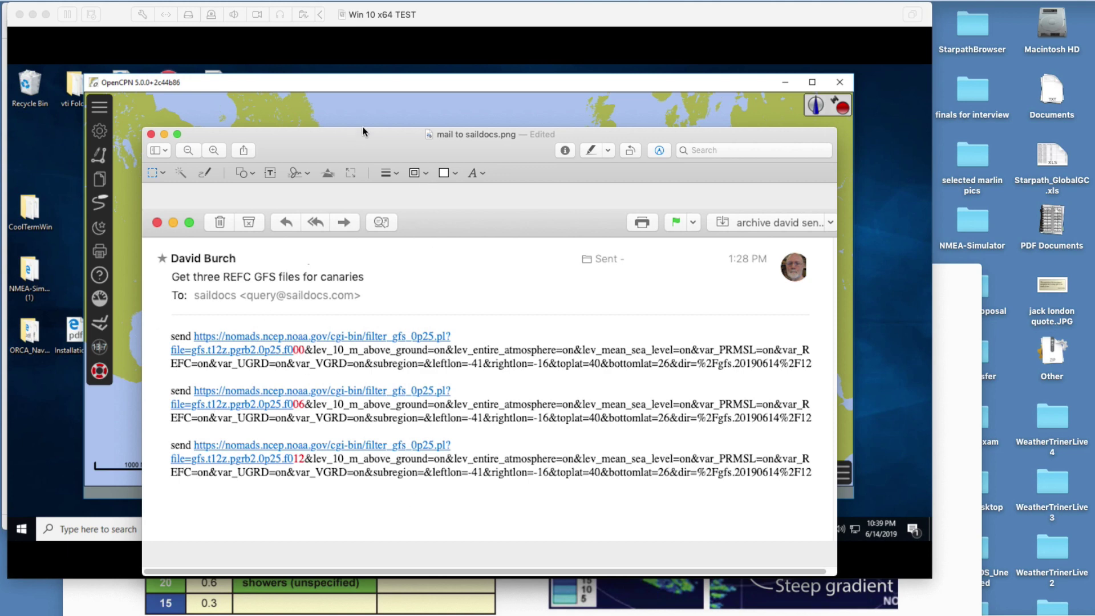
left_click_drag(363, 132, 292, 104)
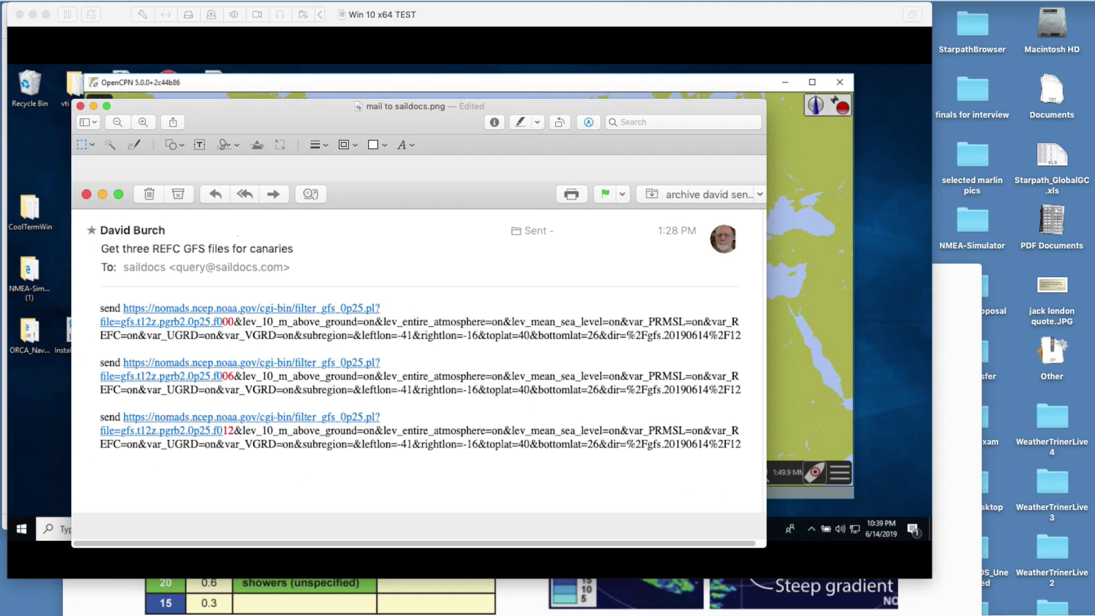
left_click_drag(725, 398, 632, 526)
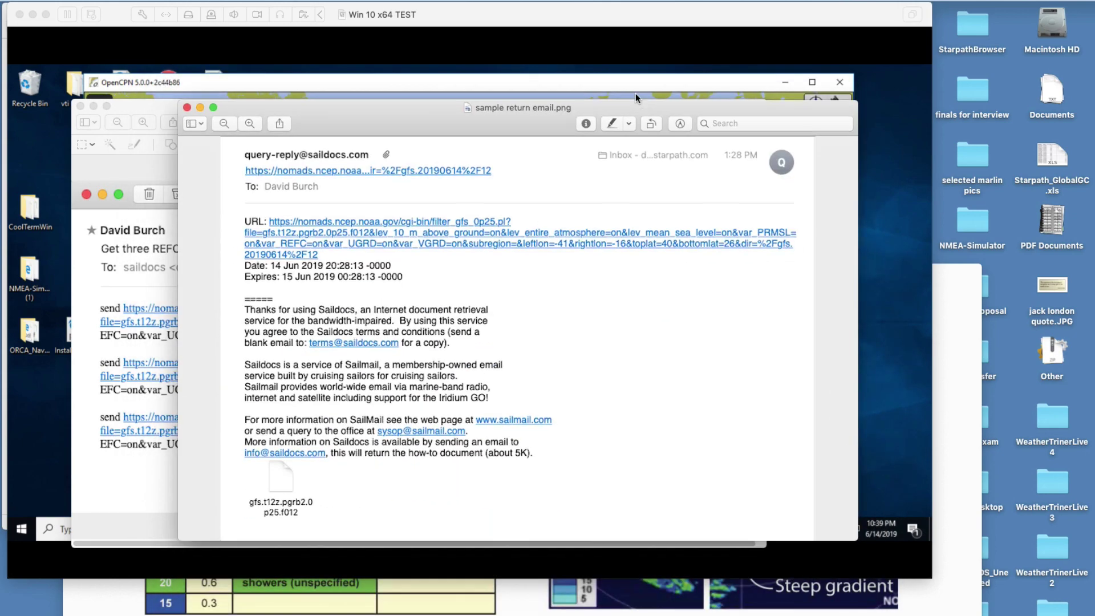
left_click_drag(635, 93, 633, 91)
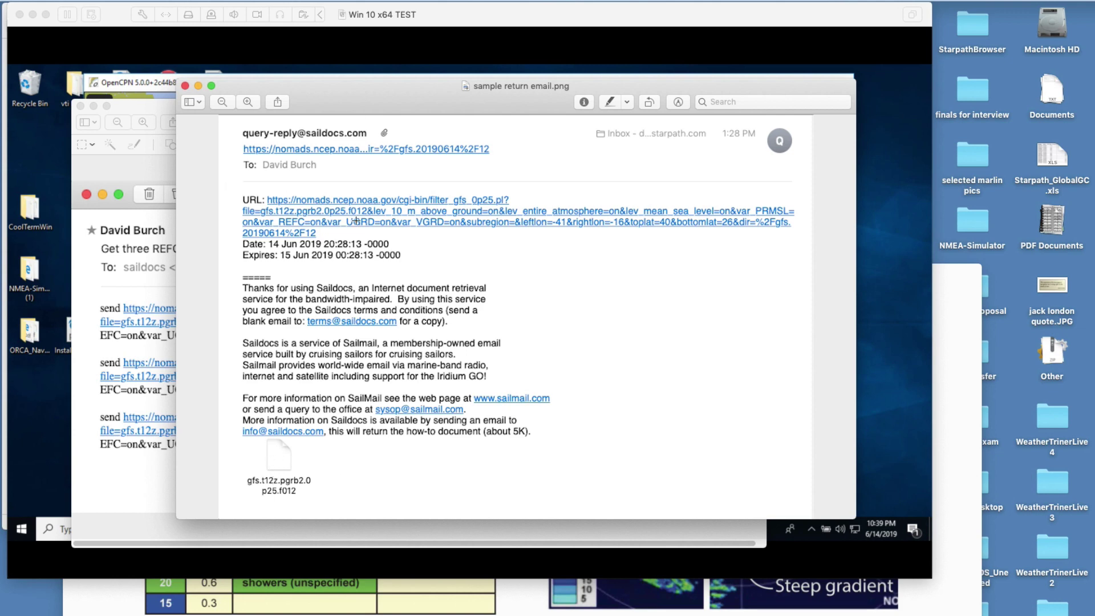
left_click_drag(355, 85, 403, 178)
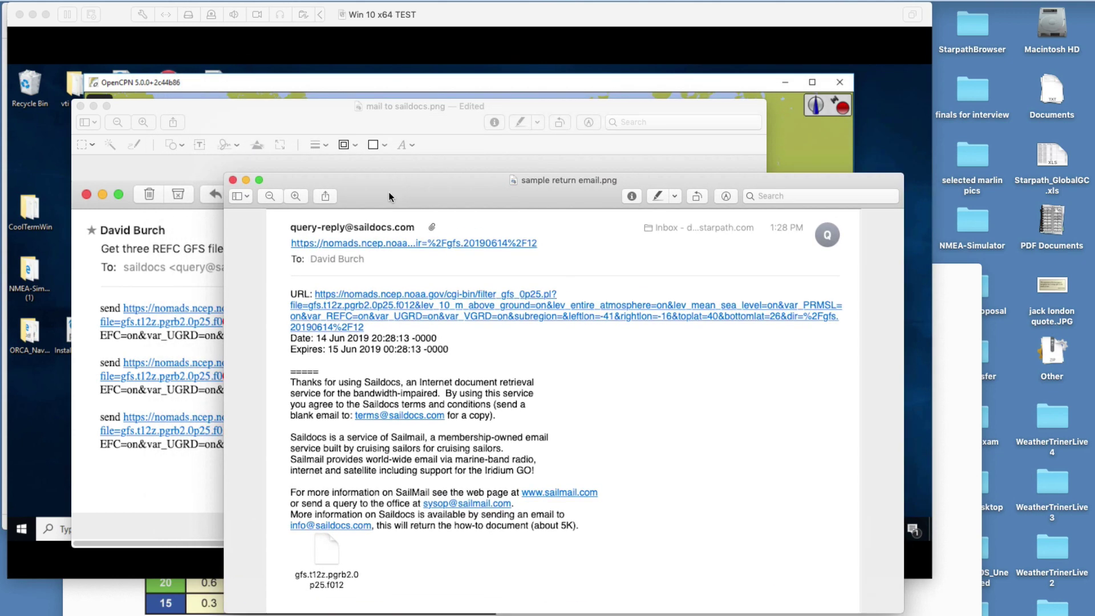
Step: Minimize both email images and reposition the OpenCPN chart window so it shows fully
left_click(246, 180)
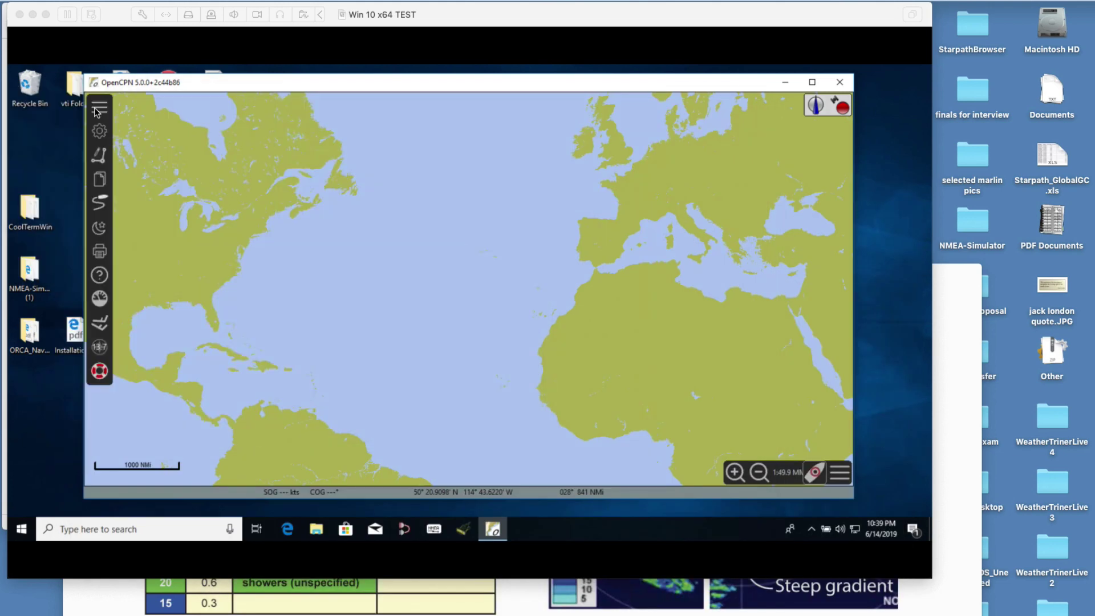
left_click(93, 106)
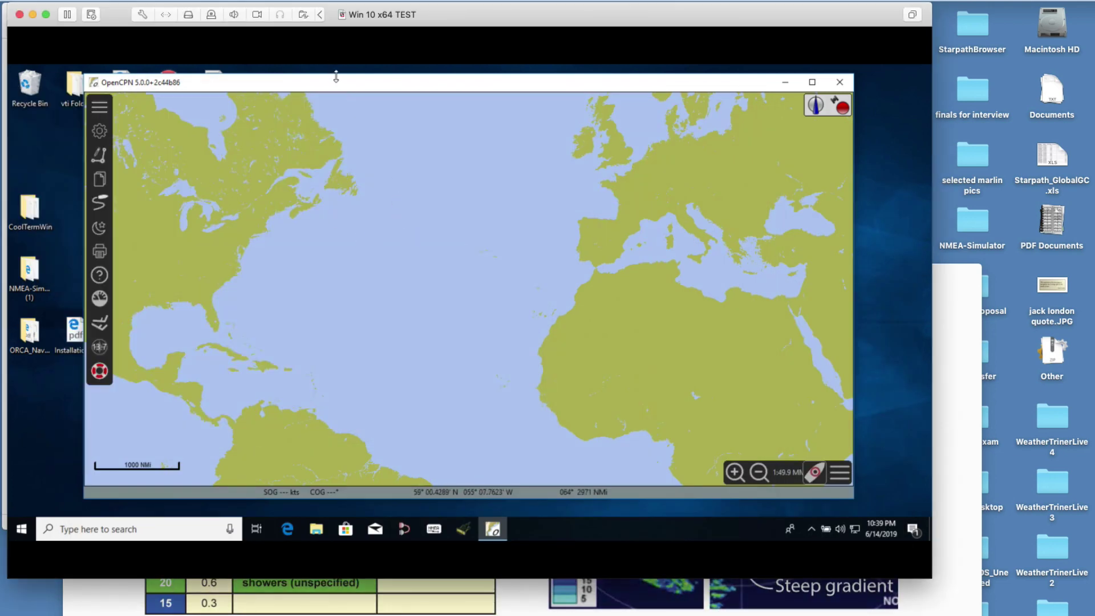
left_click_drag(328, 87, 354, 213)
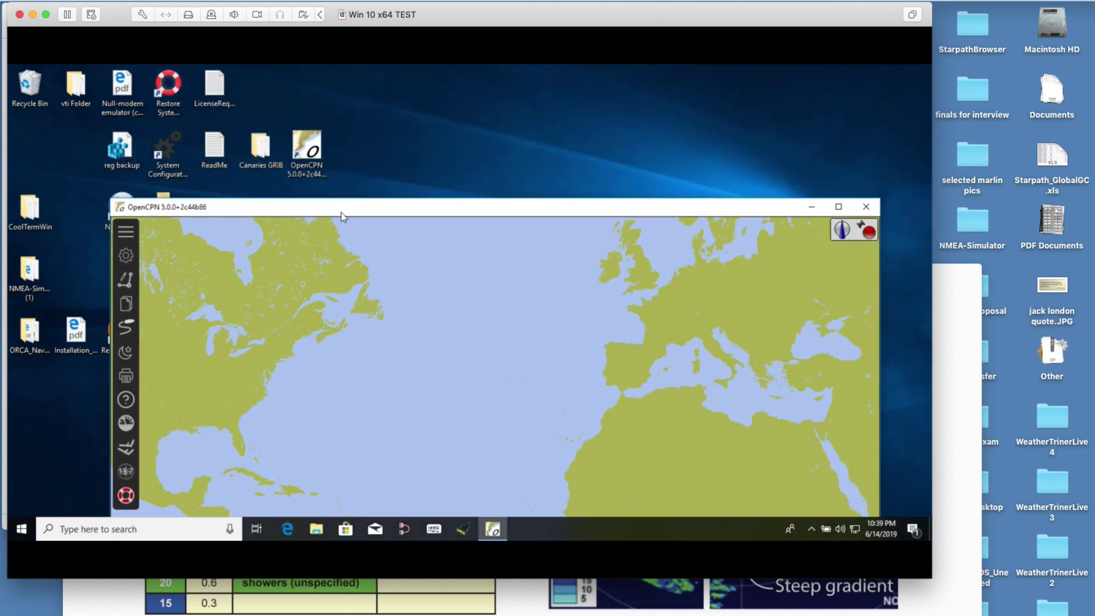
left_click_drag(341, 211, 336, 90)
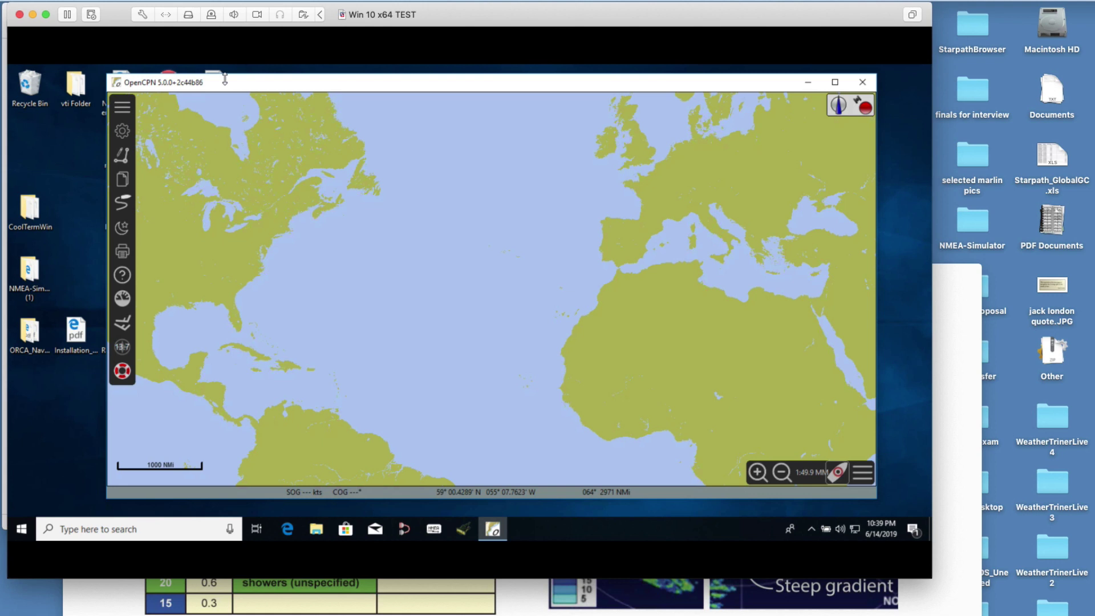
left_click_drag(238, 84, 234, 83)
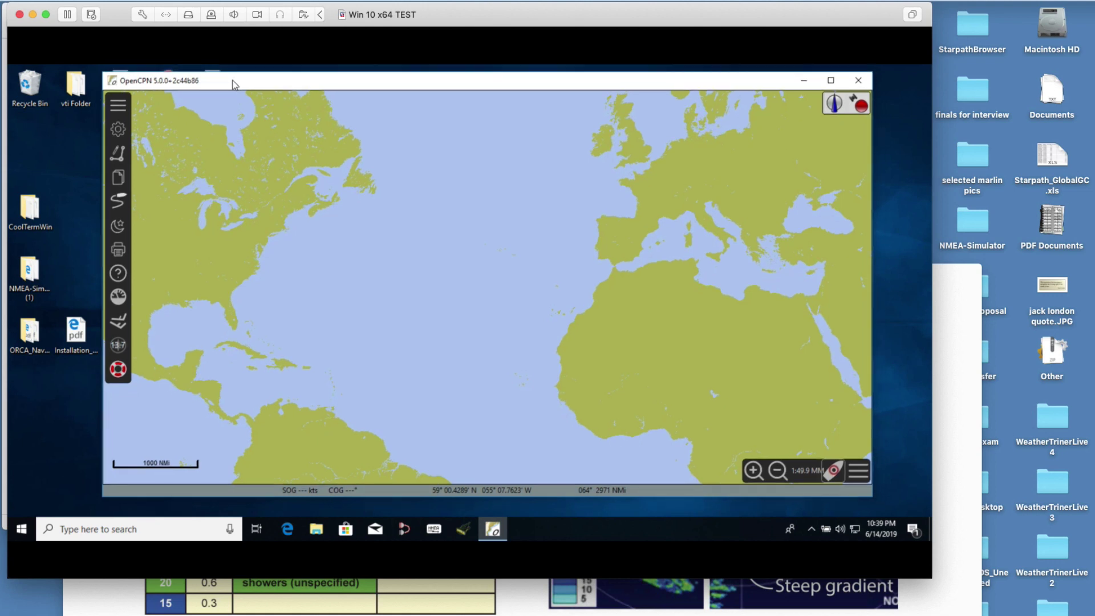
left_click(116, 131)
left_click(557, 131)
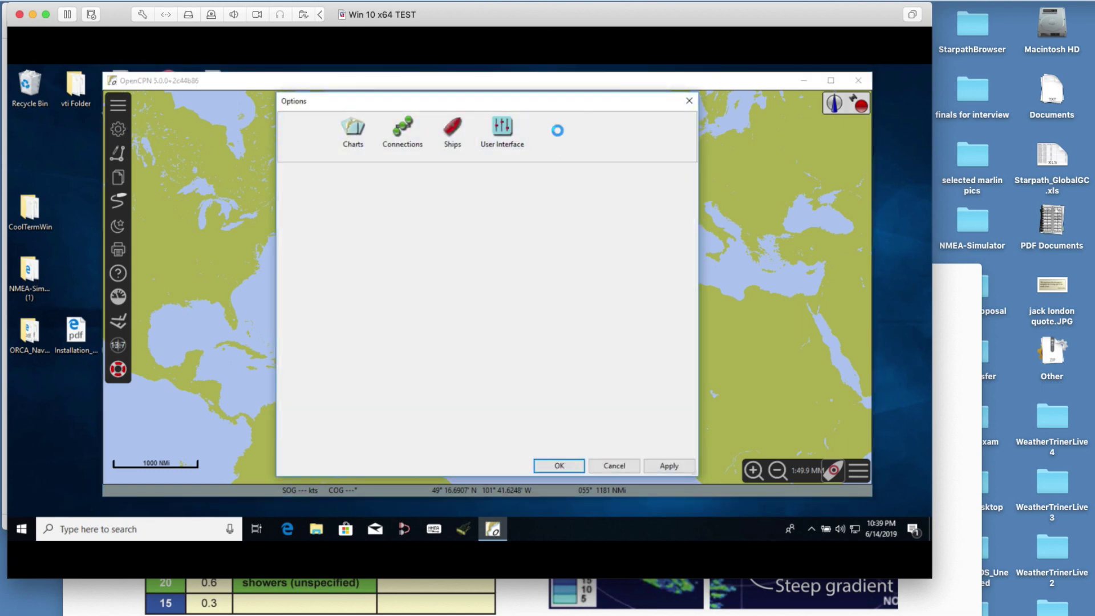
left_click(302, 190)
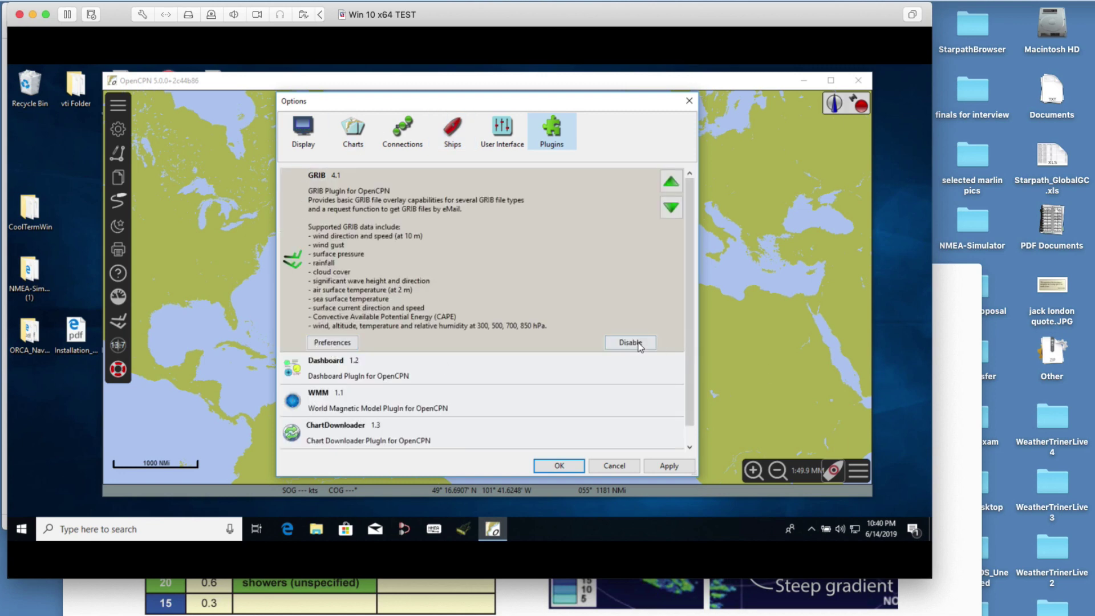
left_click(338, 343)
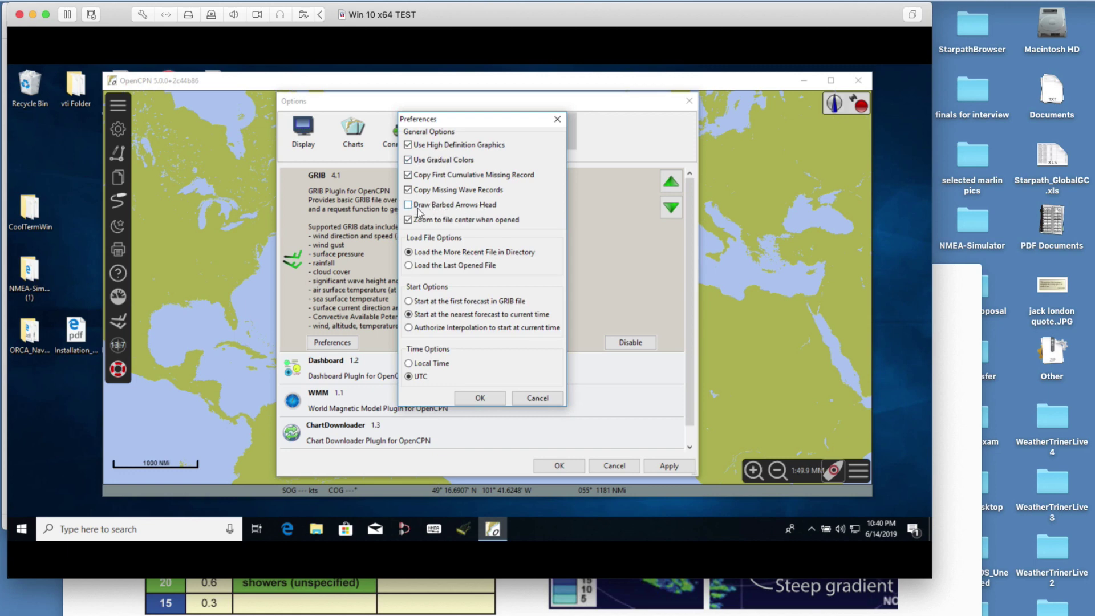
left_click(470, 398)
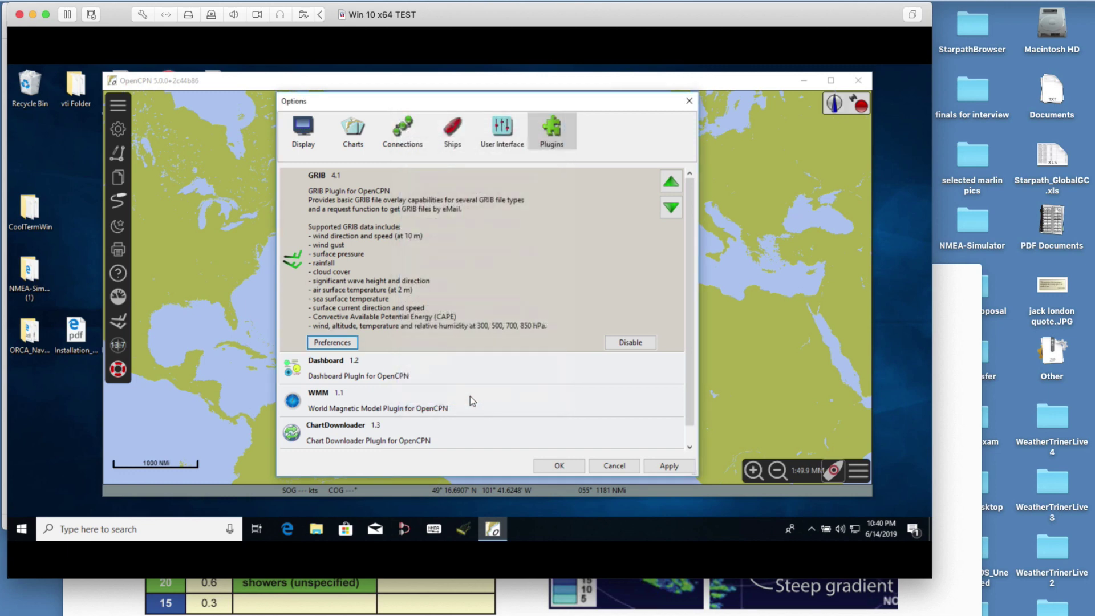
left_click(559, 467)
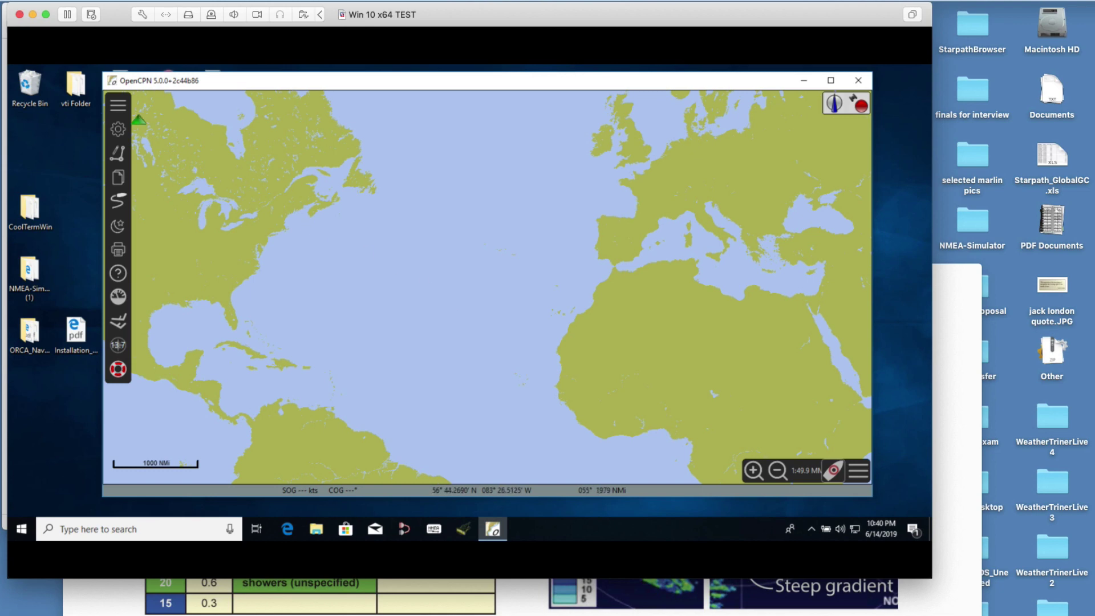
Step: Enable the GRIB overlay and open all three Canaries gfs files using the All files (*) filter
left_click(118, 323)
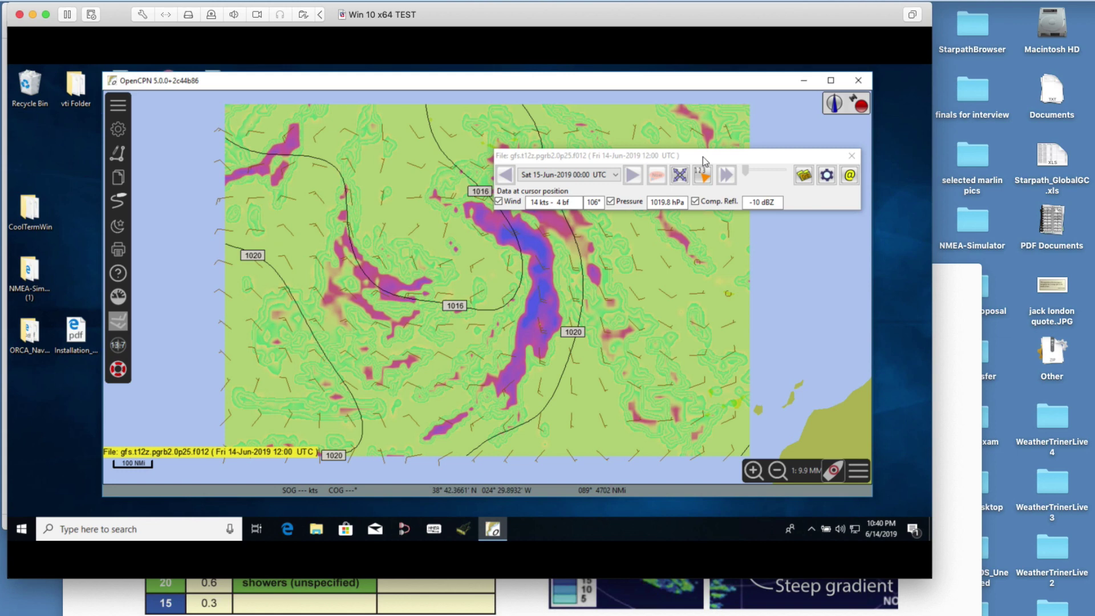
left_click(804, 177)
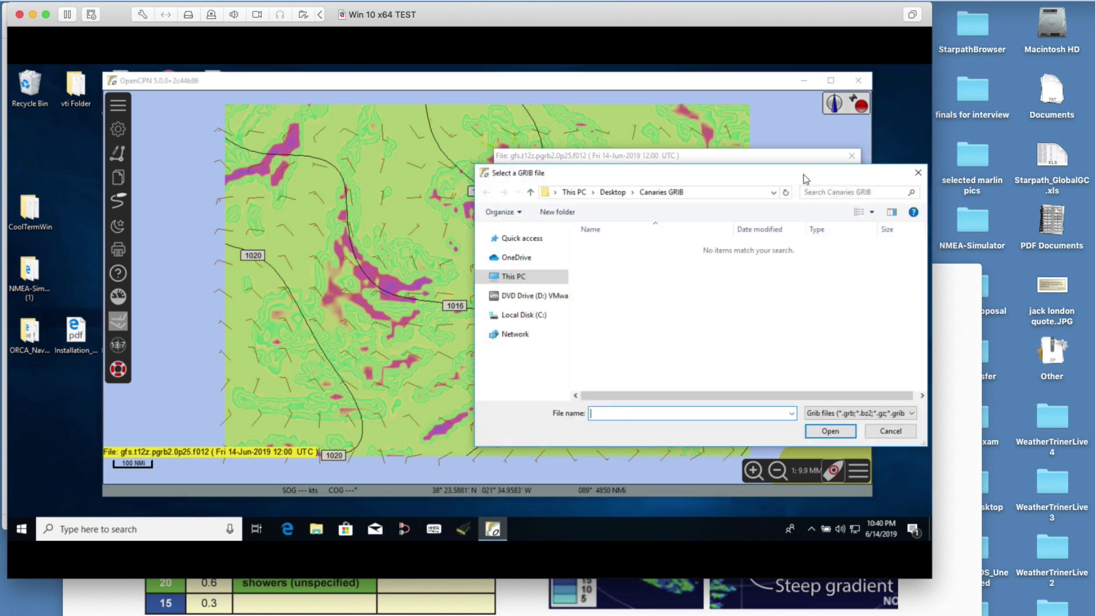
left_click_drag(730, 178, 453, 112)
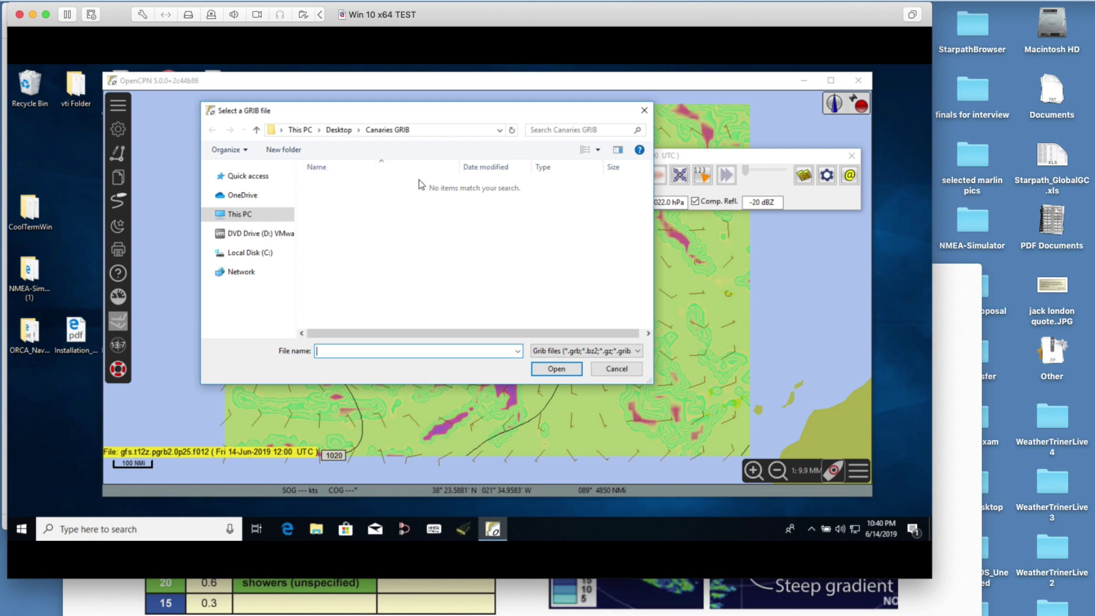
left_click(386, 132)
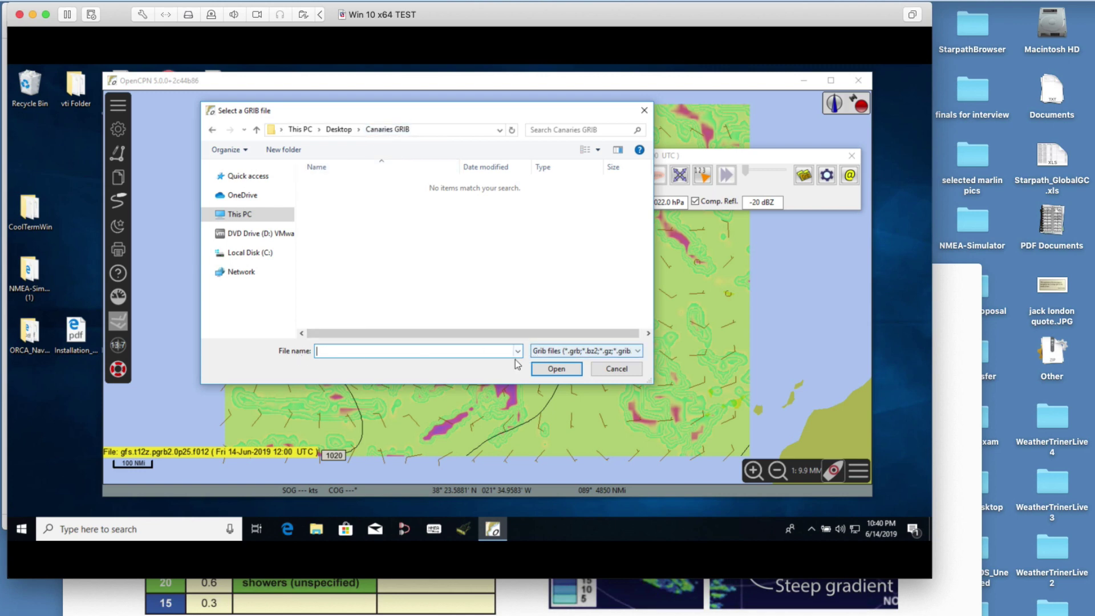
left_click(612, 351)
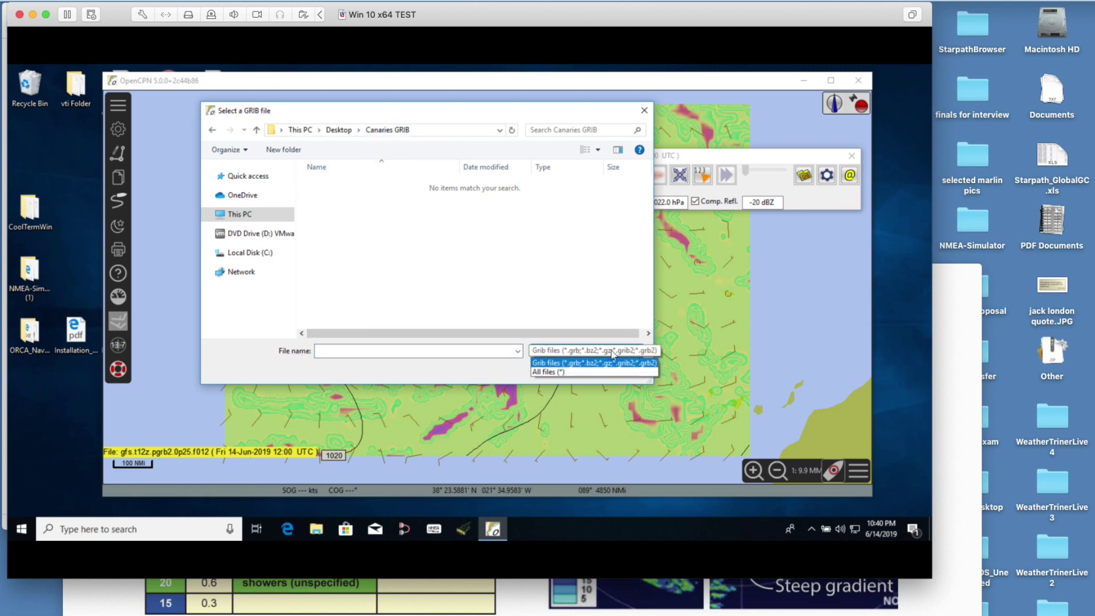
left_click(542, 372)
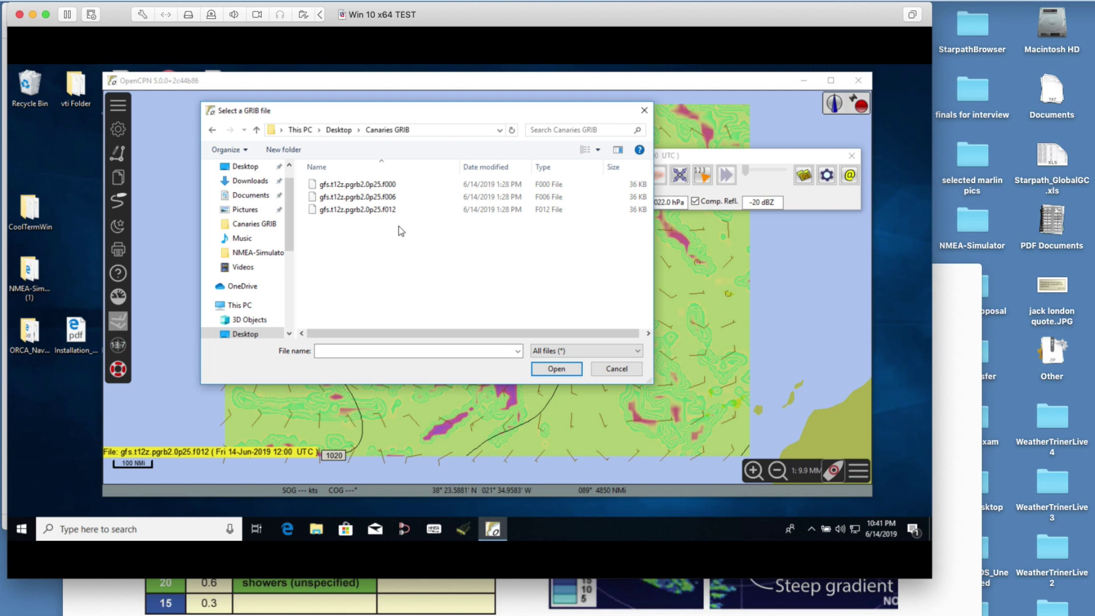
left_click_drag(399, 226, 345, 180)
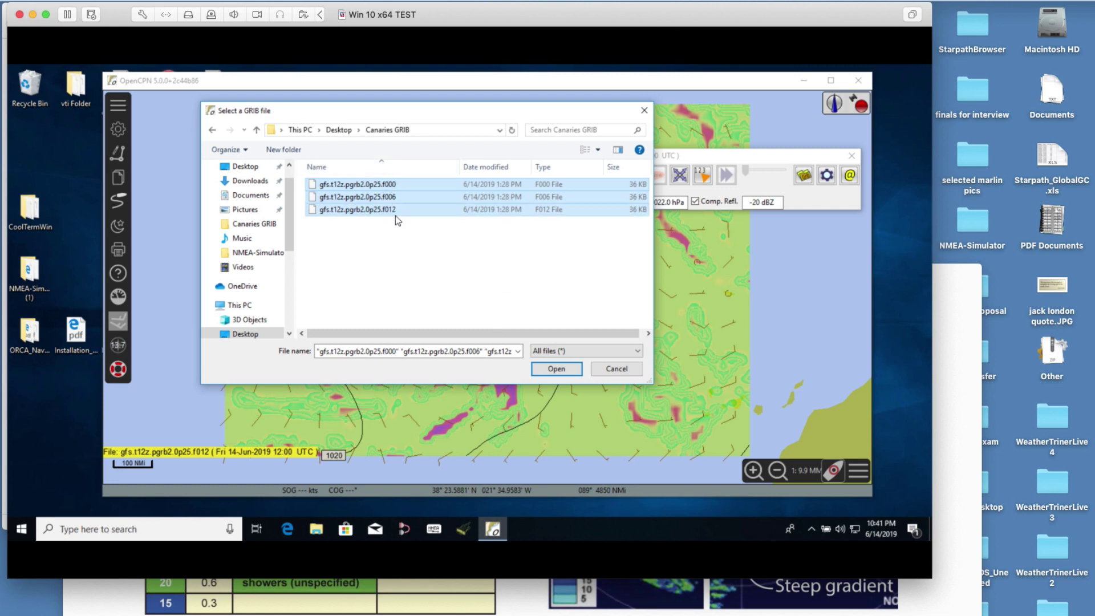
left_click(556, 369)
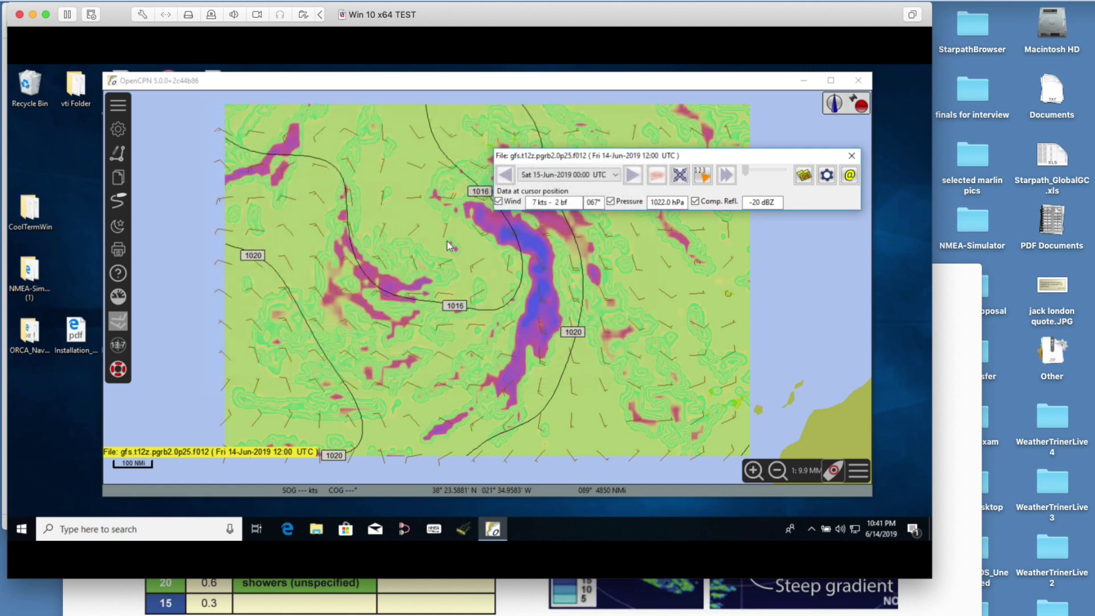
Step: Keep the Sat 15-Jun-2019 00:00 UTC forecast time and pan the chart toward the squall band
left_click(614, 174)
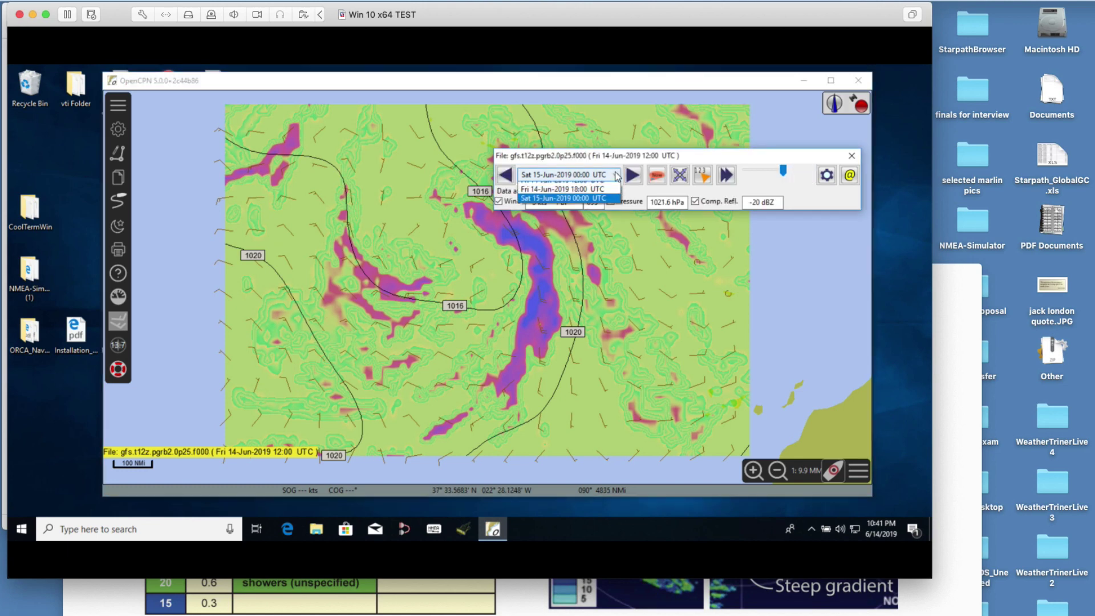
left_click(583, 203)
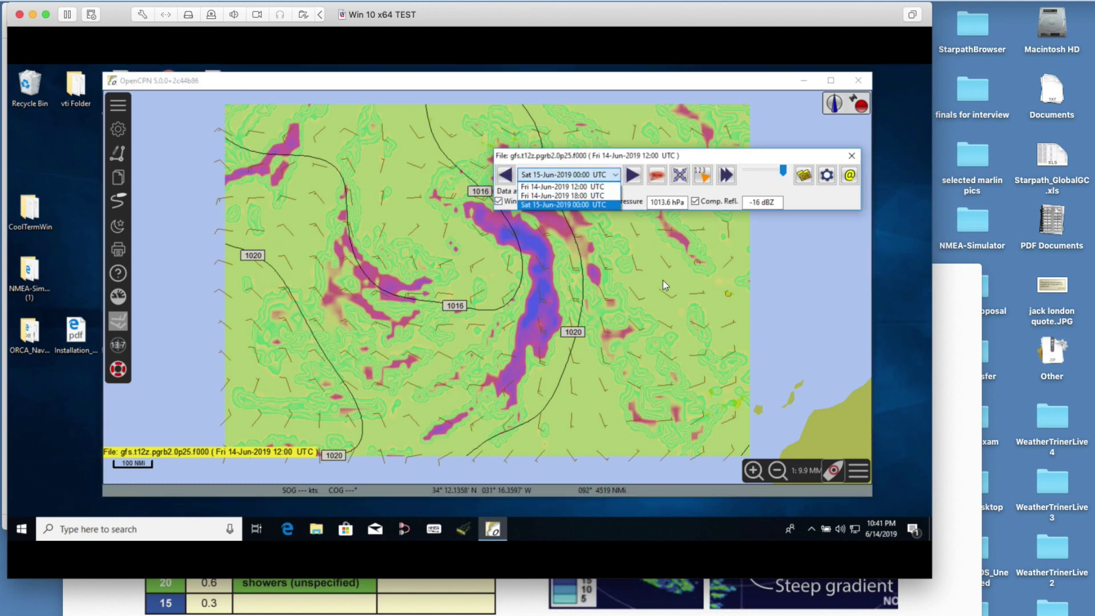
left_click_drag(640, 252, 346, 209)
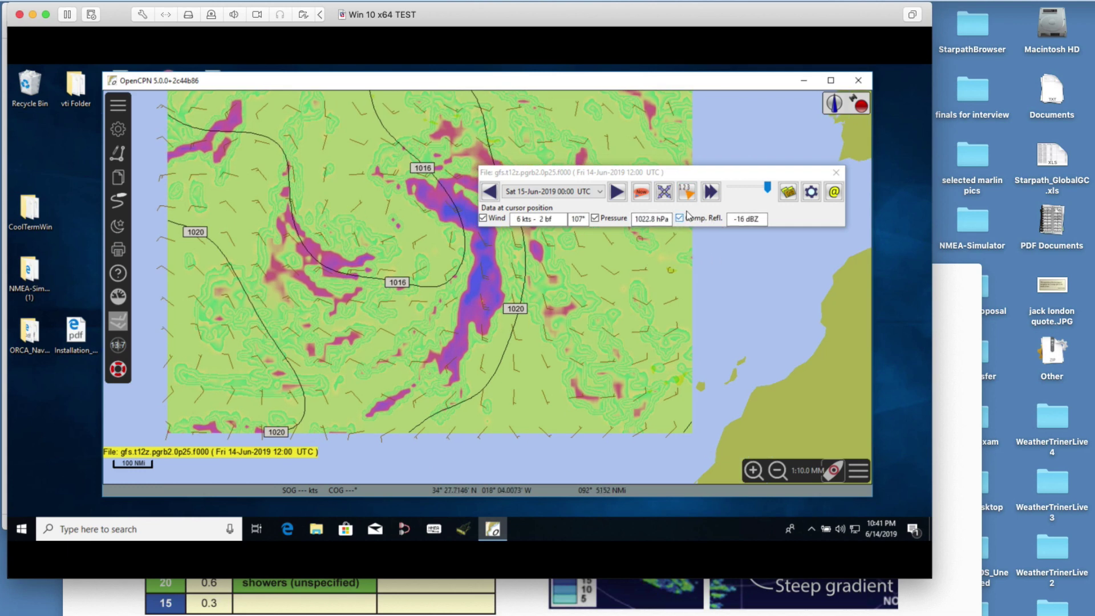
left_click(811, 192)
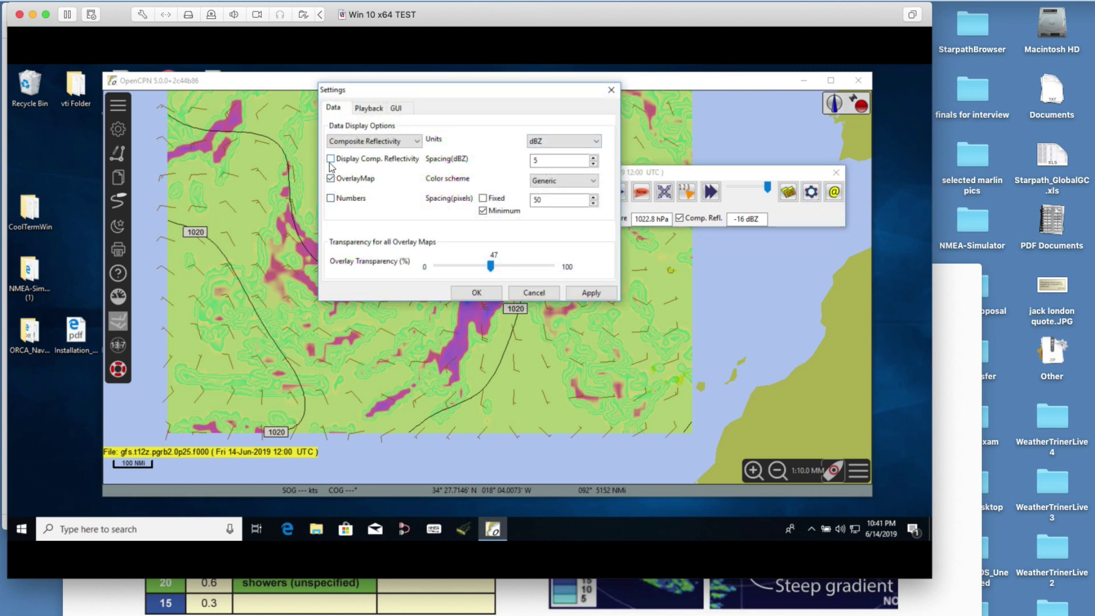
left_click(417, 144)
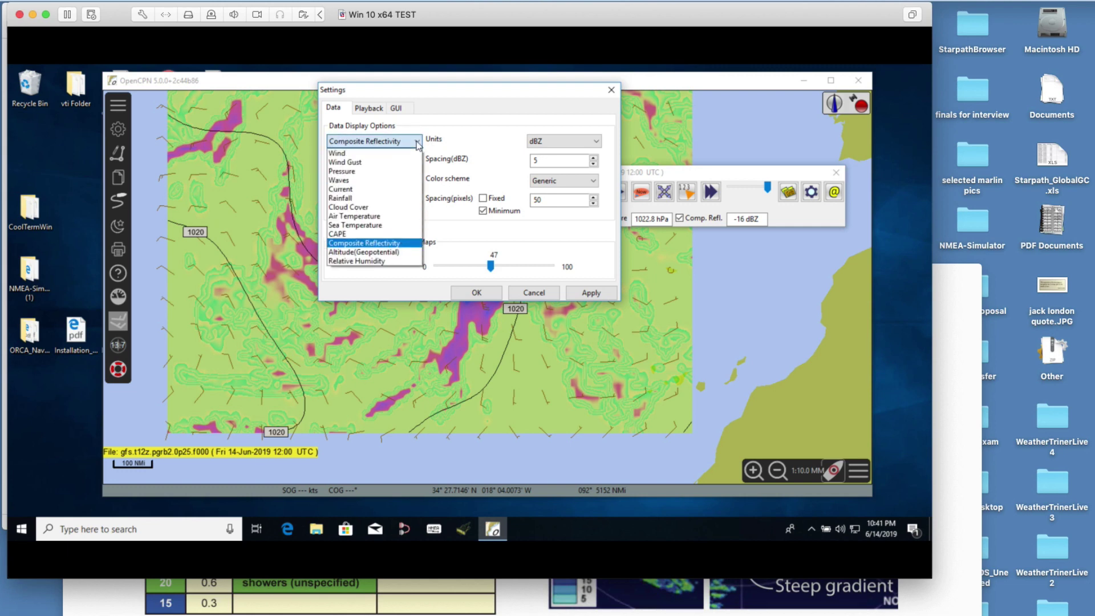
left_click(387, 243)
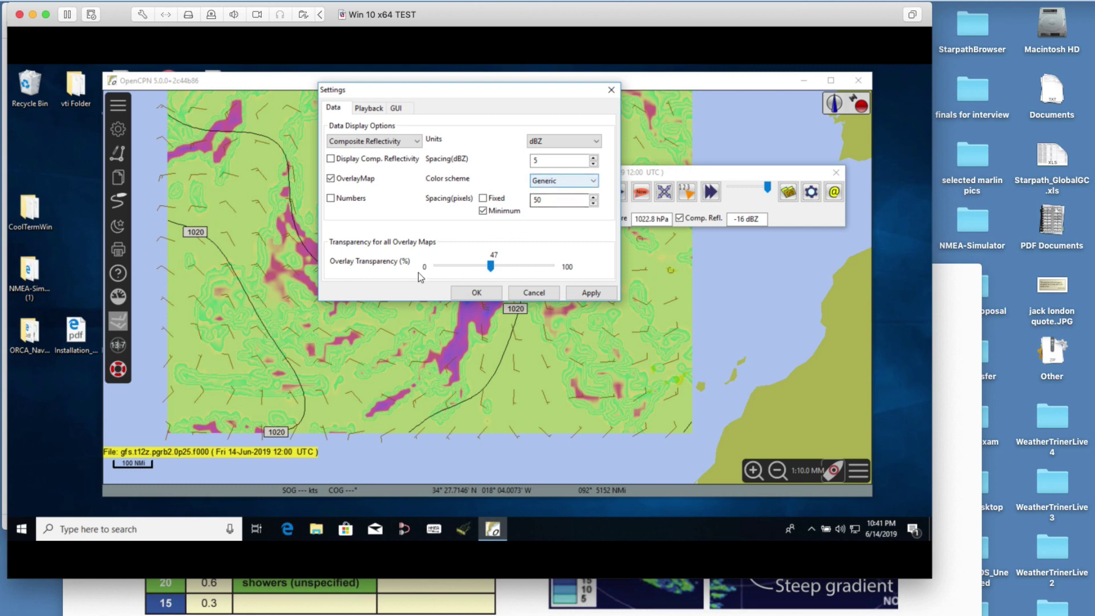
left_click(459, 293)
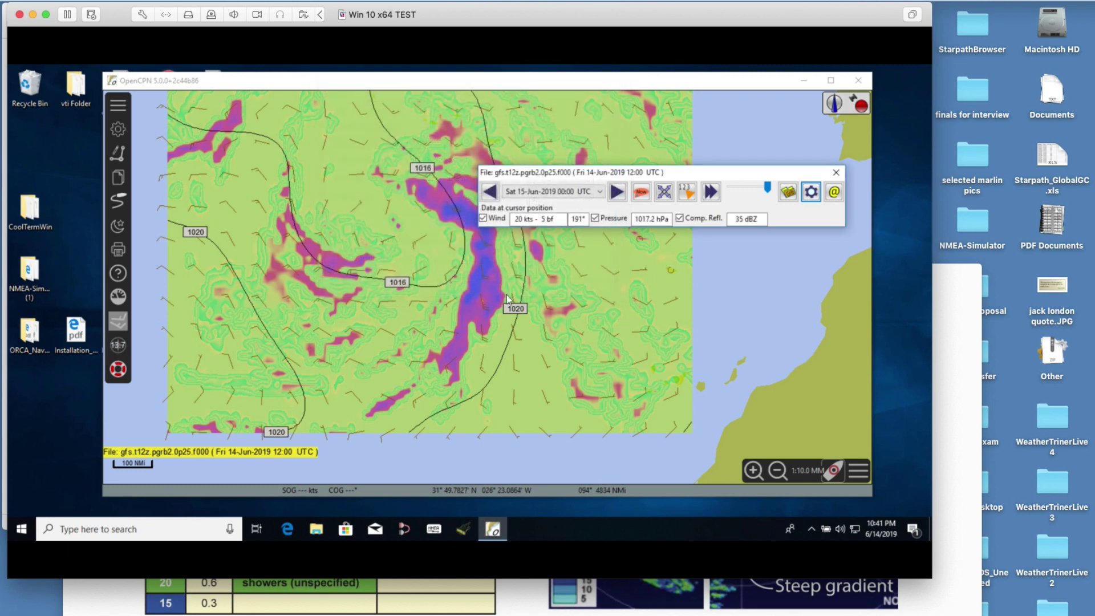
Step: Move the GRIB panel to the chart top and step back to Fri 14-Jun-2019 12:00 UTC
left_click_drag(706, 173, 742, 96)
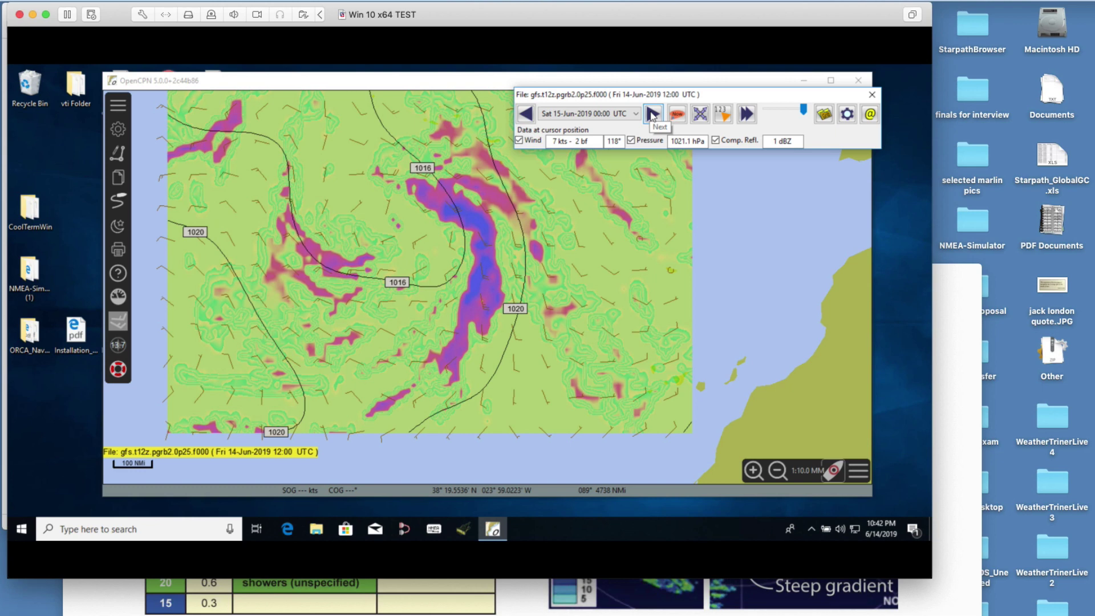
left_click(524, 114)
left_click(525, 114)
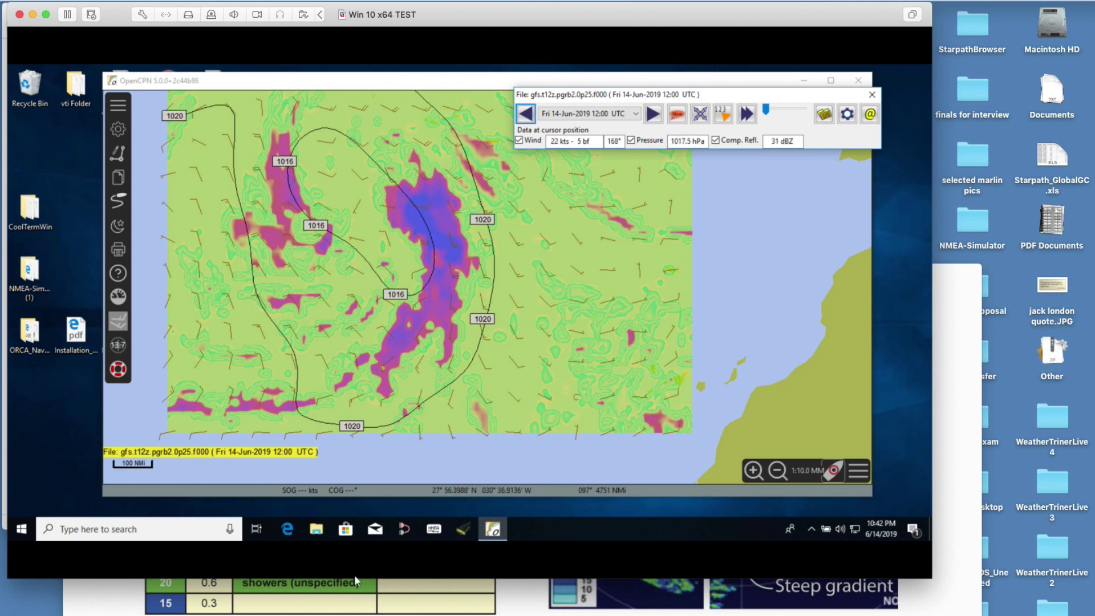
left_click(505, 584)
Step: Bring Table 4.6-3 REFC-to-forecast-terms correlations into view, then minimize Apple Books
left_click_drag(627, 283, 607, 63)
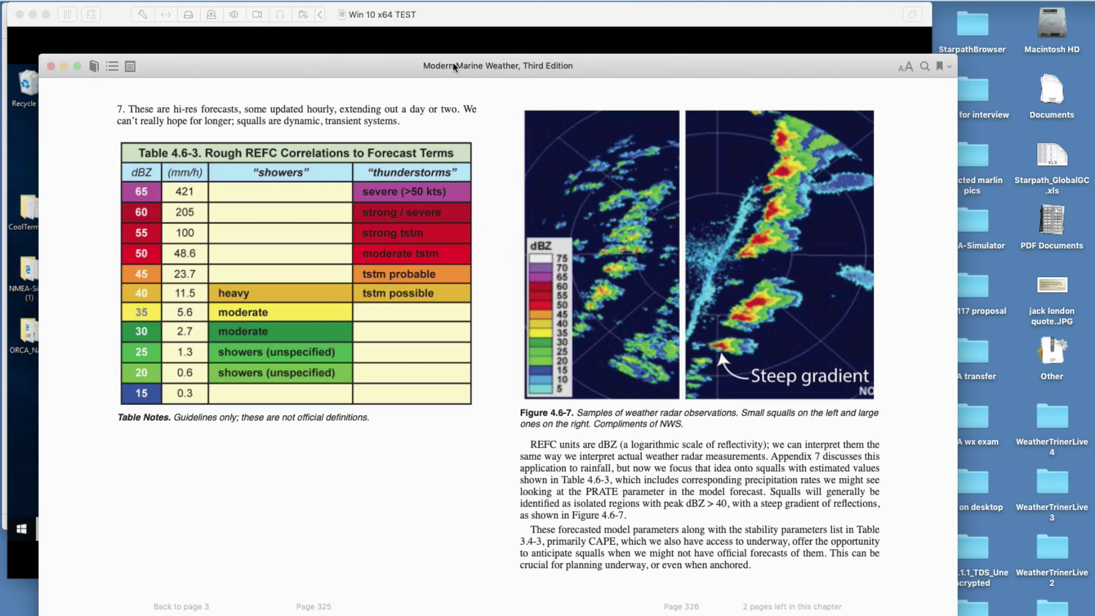
left_click(61, 66)
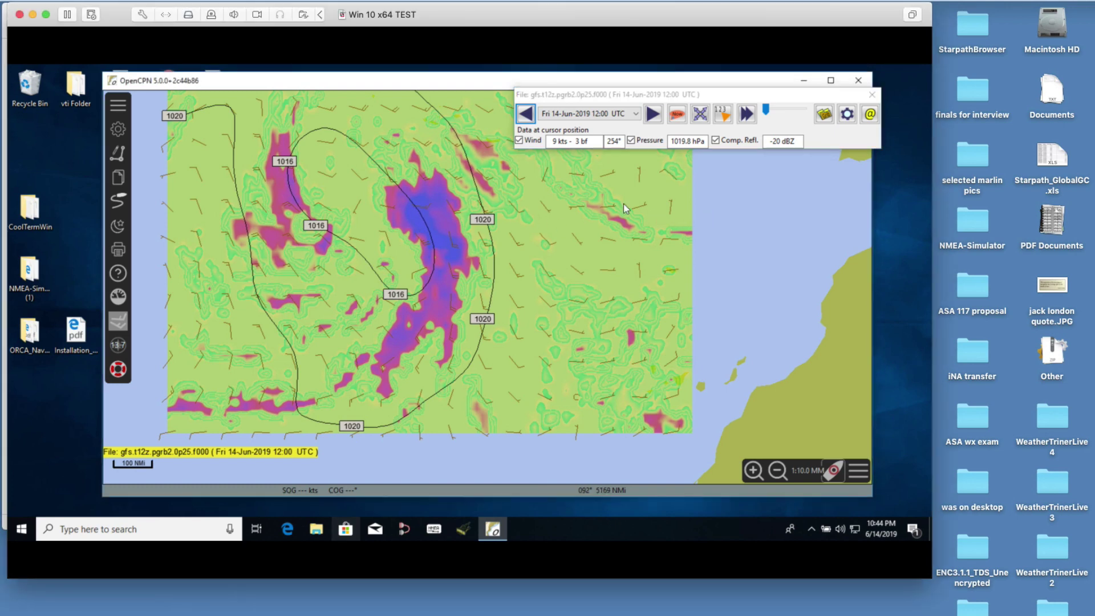
Step: Pan toward Iberia and Africa, then zoom out until the GRIB patch shows west of the Canaries
left_click_drag(624, 203, 451, 271)
left_click_drag(305, 264, 497, 257)
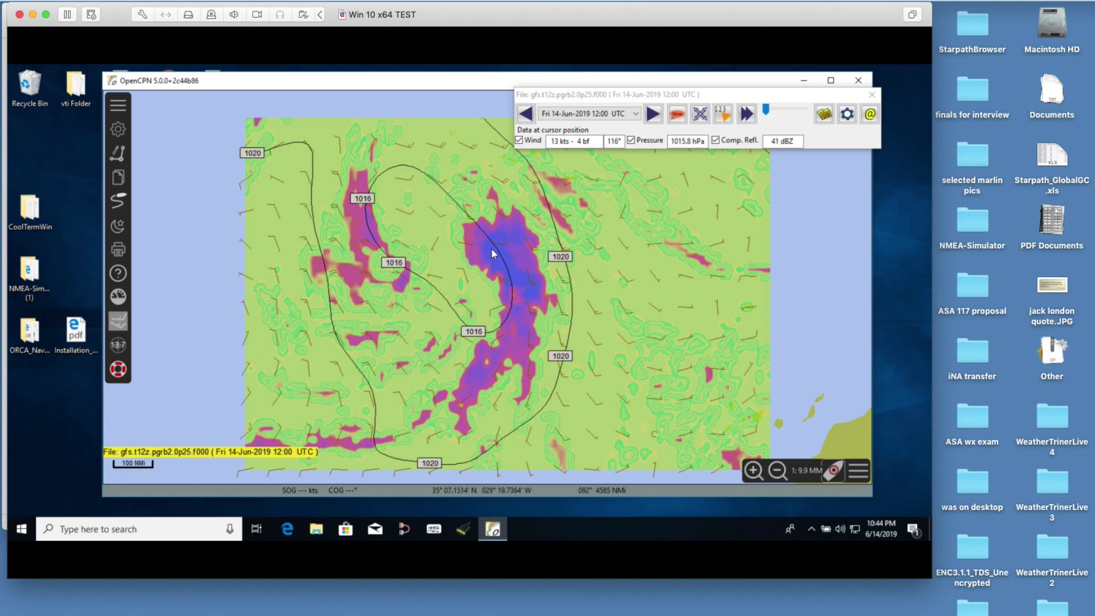
scroll(492, 258, "up", 2)
scroll(502, 248, "down", 2)
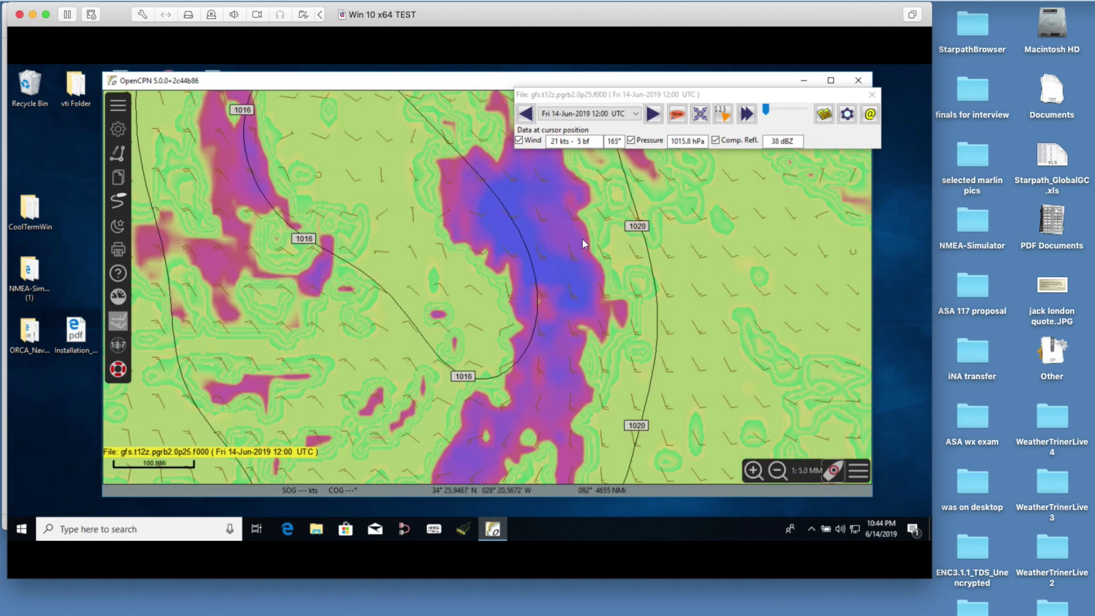
scroll(506, 248, "up", 2)
scroll(492, 252, "down", 3)
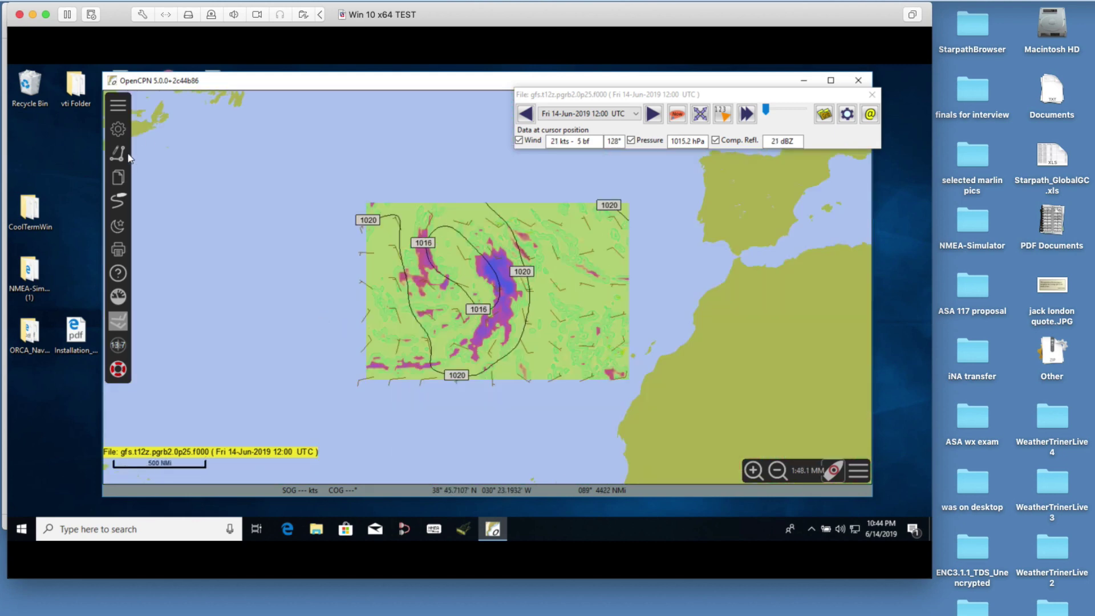
scroll(496, 288, "down", 1)
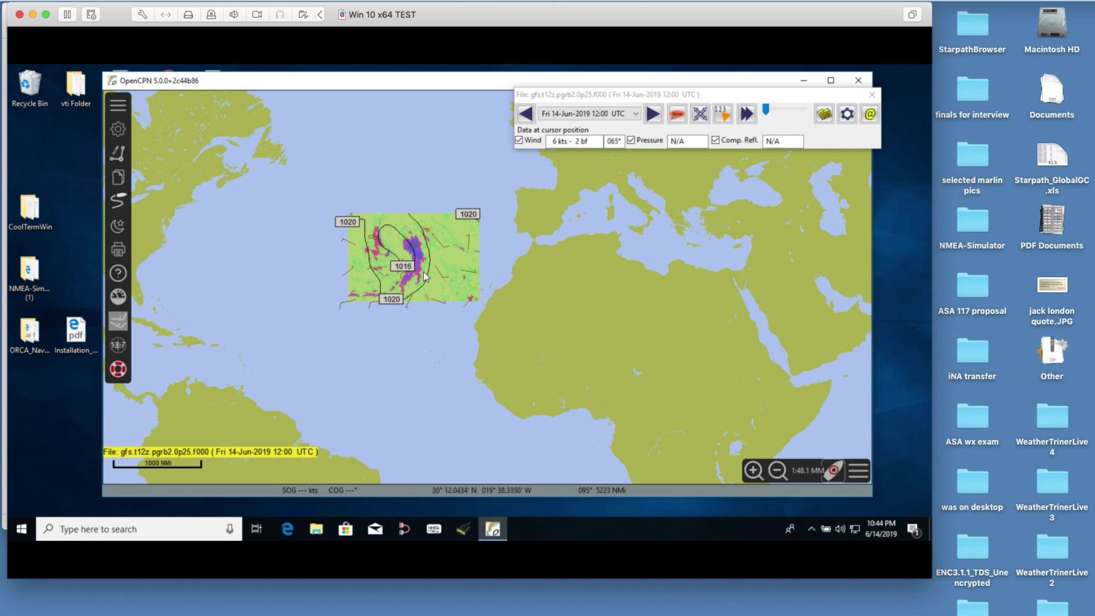
Step: Zoom into the reflectivity band in the 1016 hPa trough, then zoom out to about 1:19.9M beside Iberia and Africa
scroll(496, 286, "up", 4)
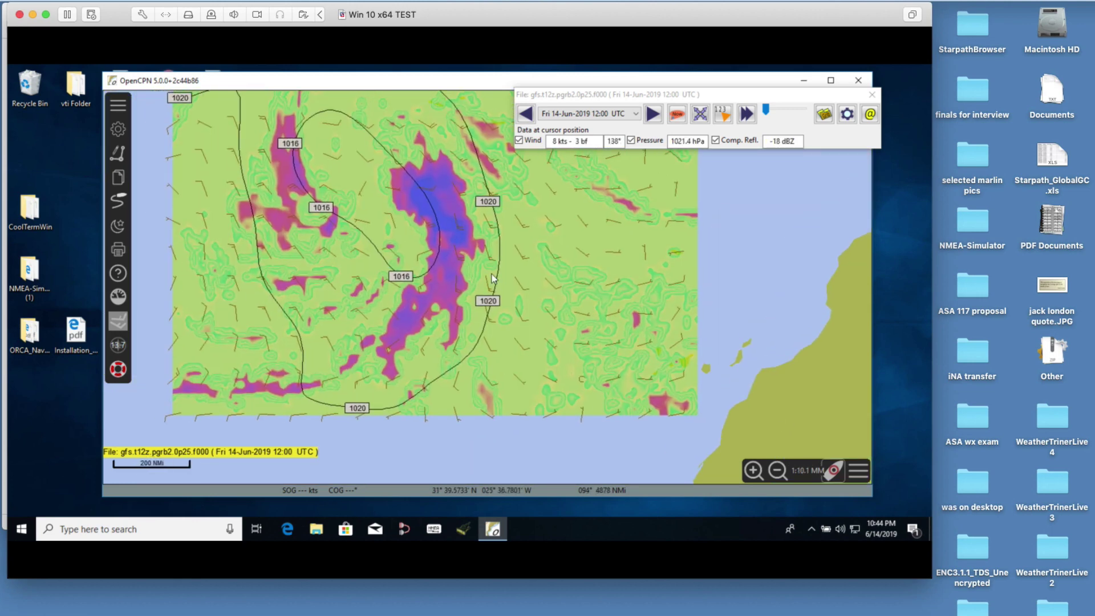
scroll(484, 268, "up", 5)
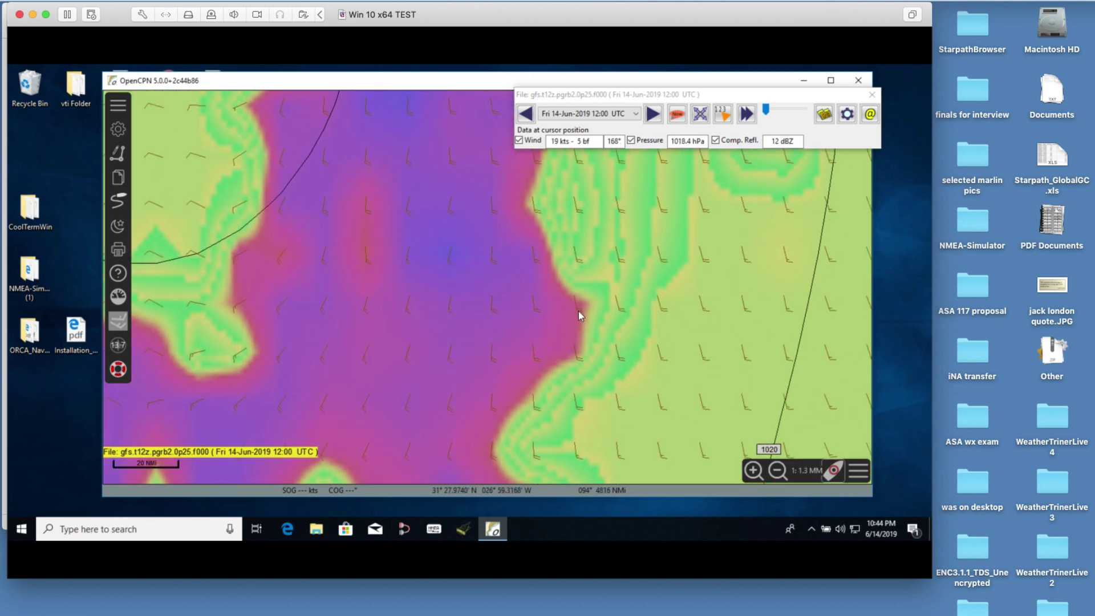
scroll(578, 310, "down", 3)
scroll(593, 337, "down", 2)
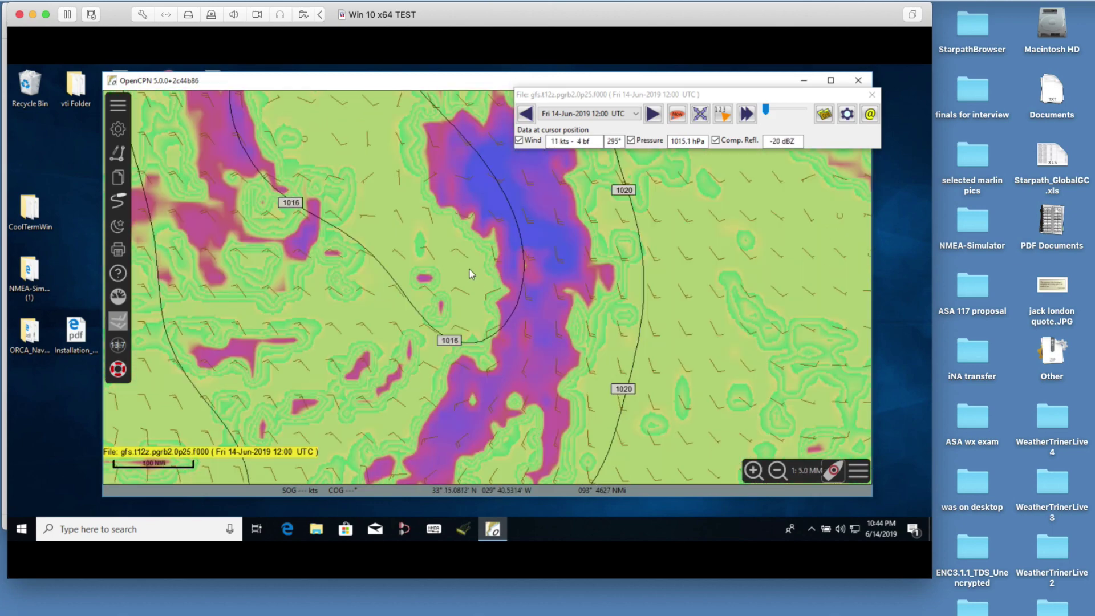
left_click_drag(470, 270, 587, 321)
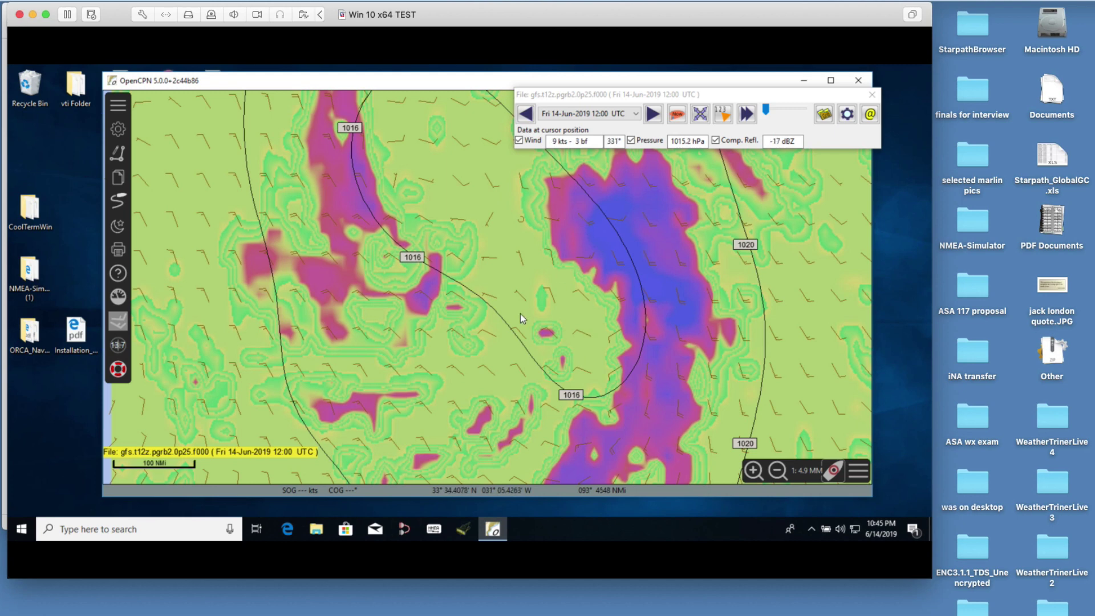
scroll(488, 292, "down", 4)
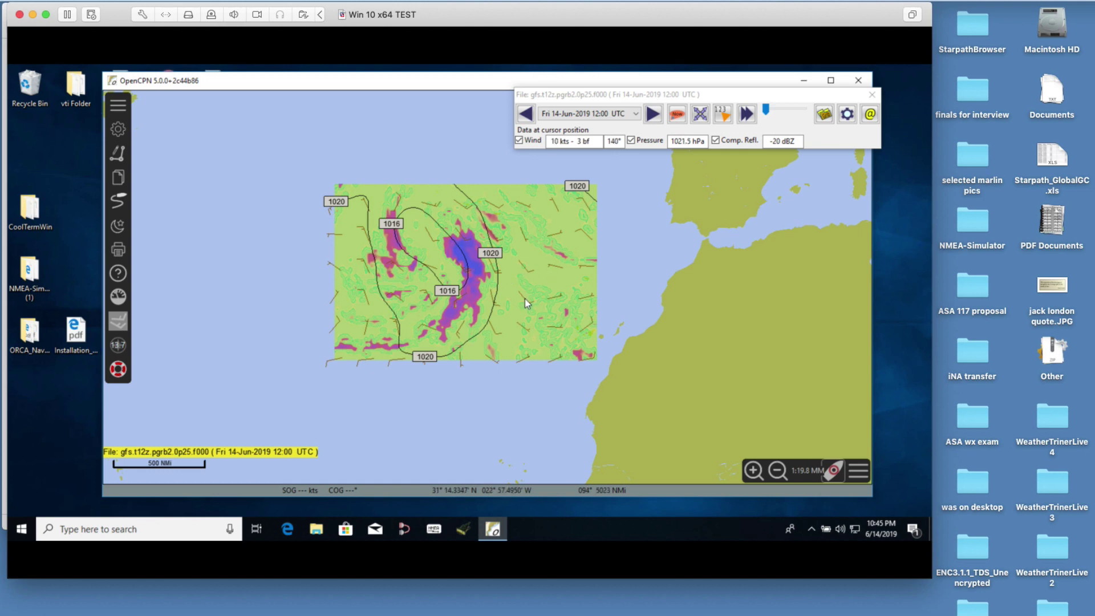
left_click_drag(531, 291, 520, 284)
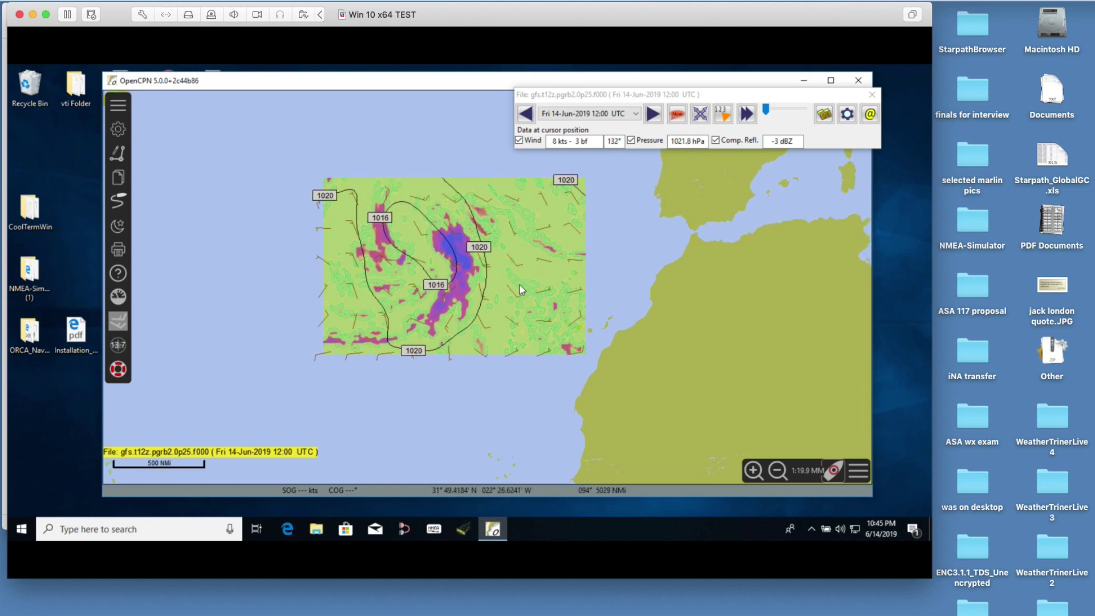